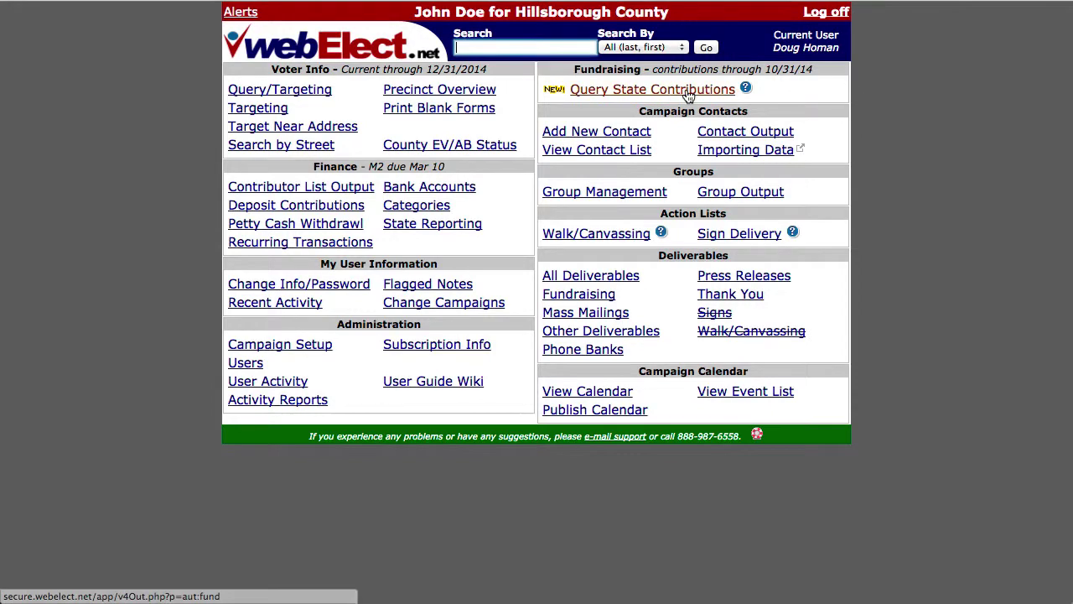
Step: Open the state contributions query with its recipient filter options
{"action": "left_click", "coordinate": [687, 94]}
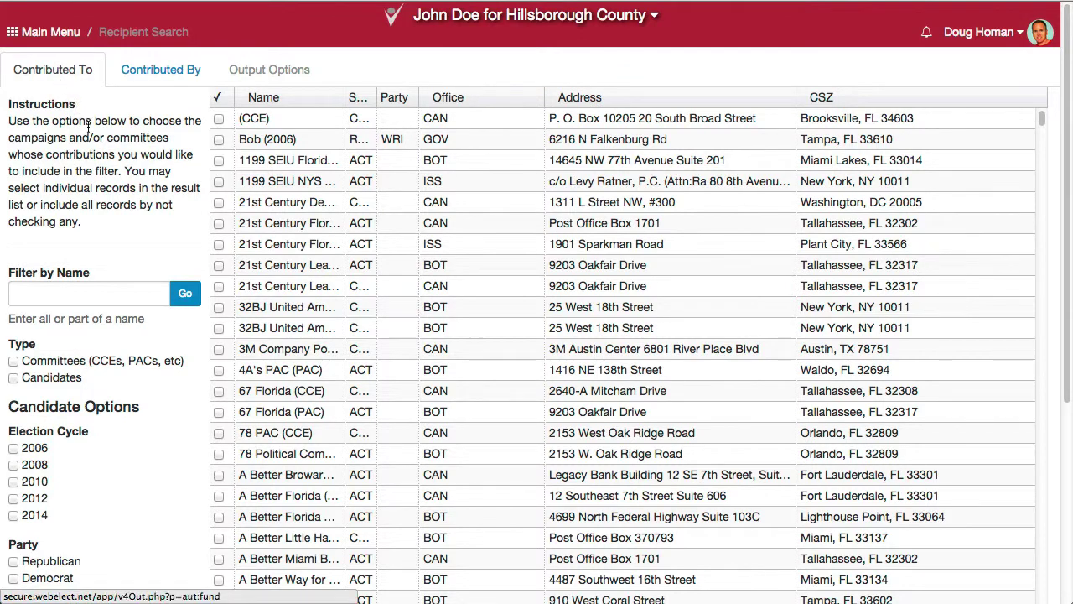
{"action": "scroll", "coordinate": [98, 150], "scroll_direction": "down", "scroll_amount": 1}
{"action": "scroll", "coordinate": [98, 149], "scroll_direction": "down", "scroll_amount": 2}
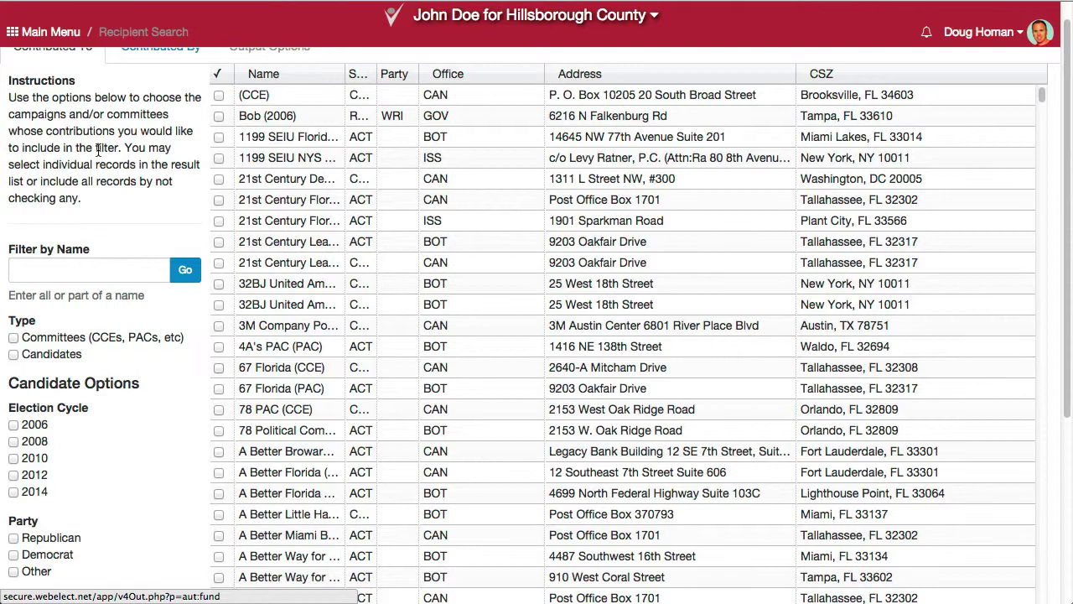
{"action": "scroll", "coordinate": [98, 149], "scroll_direction": "up", "scroll_amount": 2}
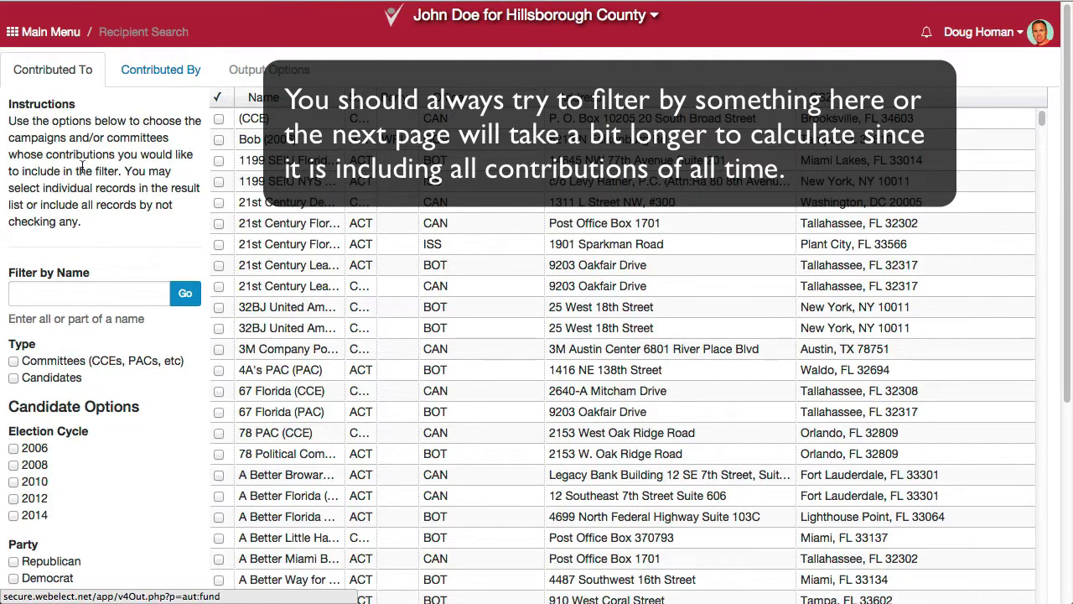
{"action": "scroll", "coordinate": [76, 173], "scroll_direction": "down", "scroll_amount": 3}
{"action": "scroll", "coordinate": [76, 173], "scroll_direction": "down", "scroll_amount": 3}
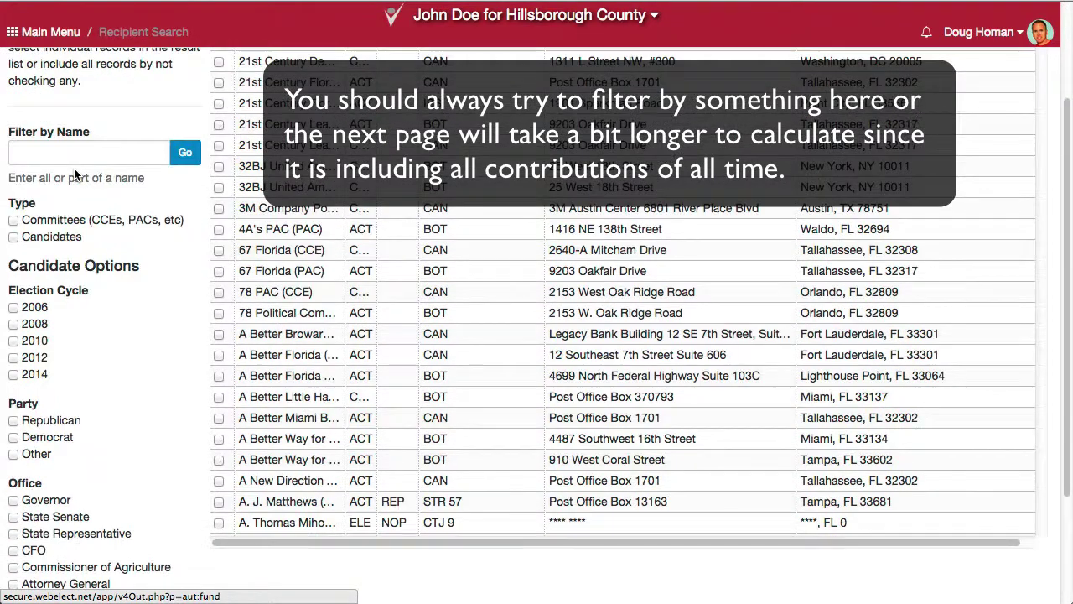
Step: Filter the recipients to Candidates in the 2014 election cycle, Republican party, State Representative office
{"action": "left_click", "coordinate": [13, 234]}
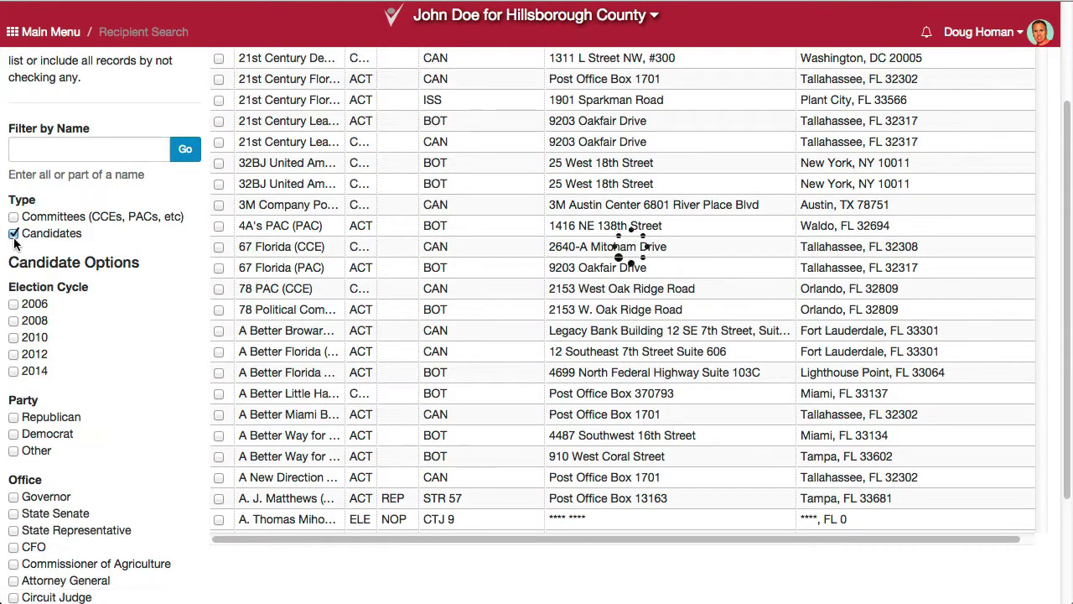
{"action": "left_click", "coordinate": [14, 371]}
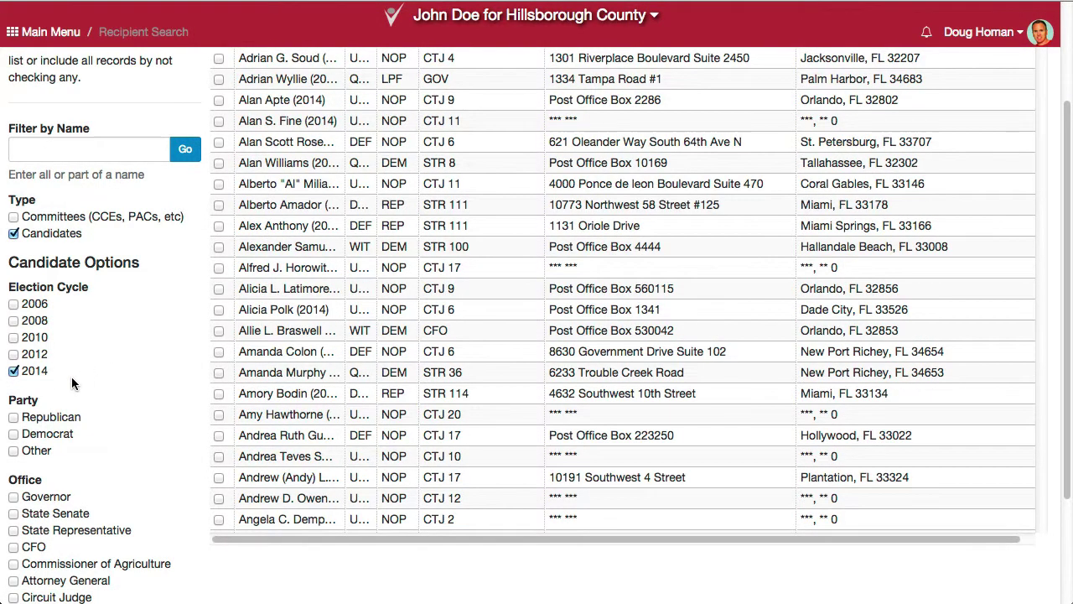
{"action": "scroll", "coordinate": [71, 377], "scroll_direction": "down", "scroll_amount": 2}
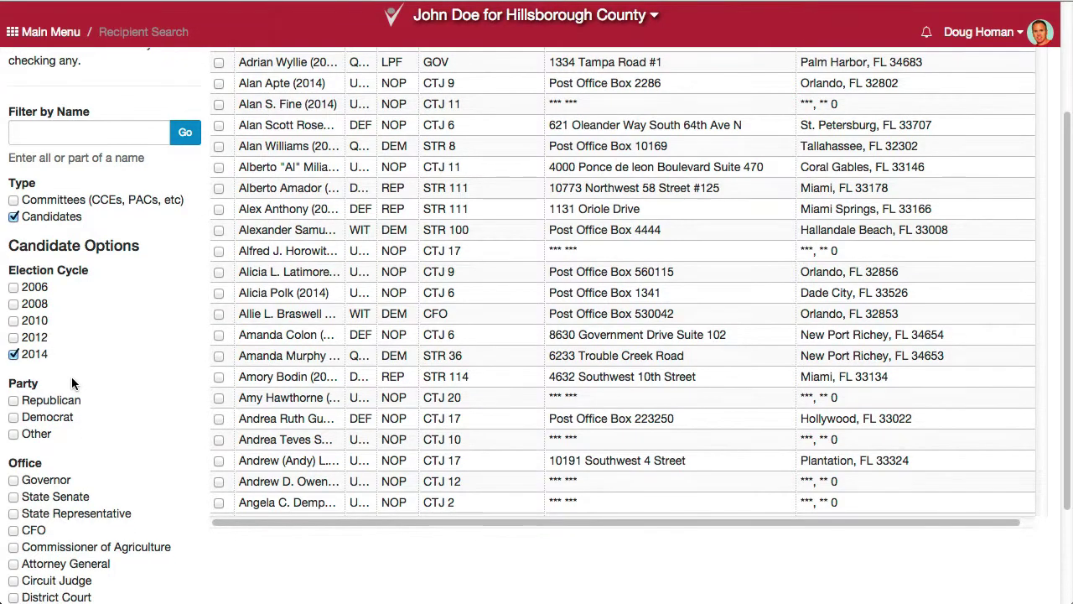
{"action": "left_click", "coordinate": [12, 385]}
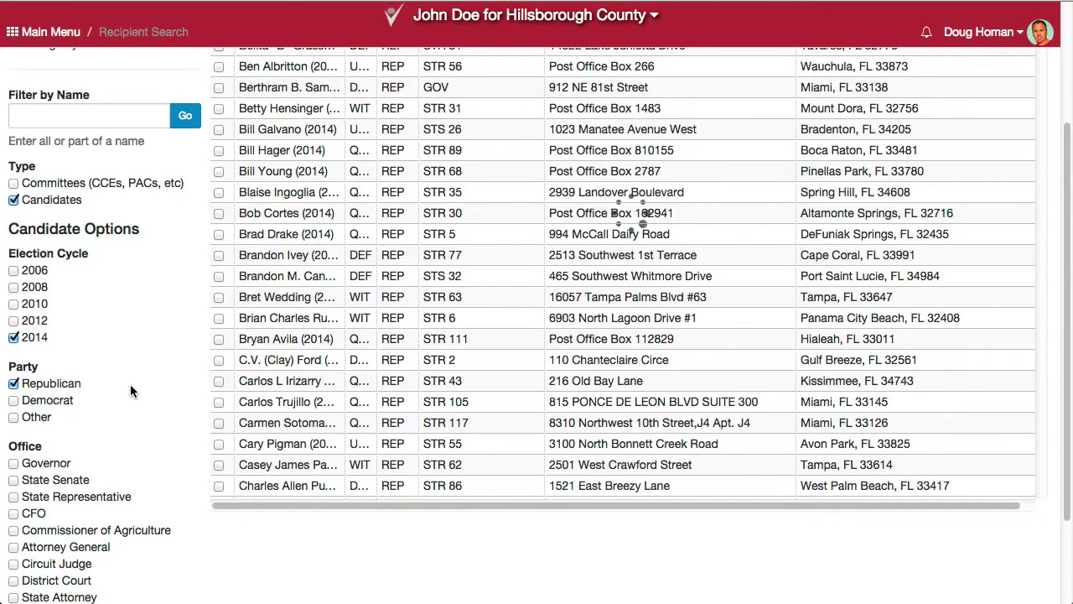
{"action": "scroll", "coordinate": [25, 419], "scroll_direction": "down", "scroll_amount": 3}
{"action": "left_click", "coordinate": [23, 427]}
{"action": "scroll", "coordinate": [507, 209], "scroll_direction": "down", "scroll_amount": 2}
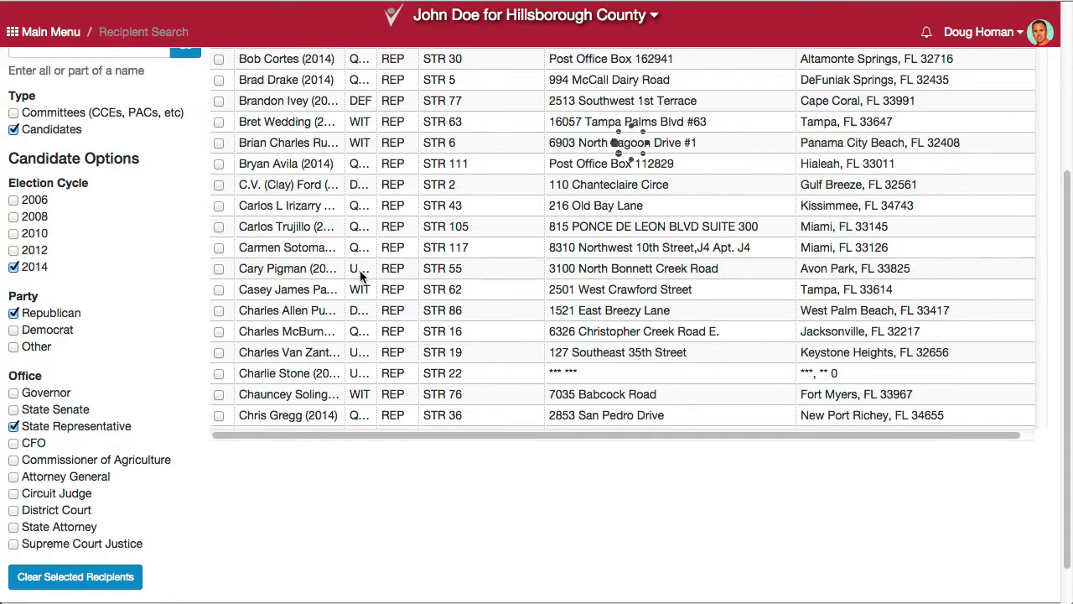
Step: Sort the recipients by office and select the two candidates for STR 63
{"action": "scroll", "coordinate": [507, 184], "scroll_direction": "up", "scroll_amount": 5}
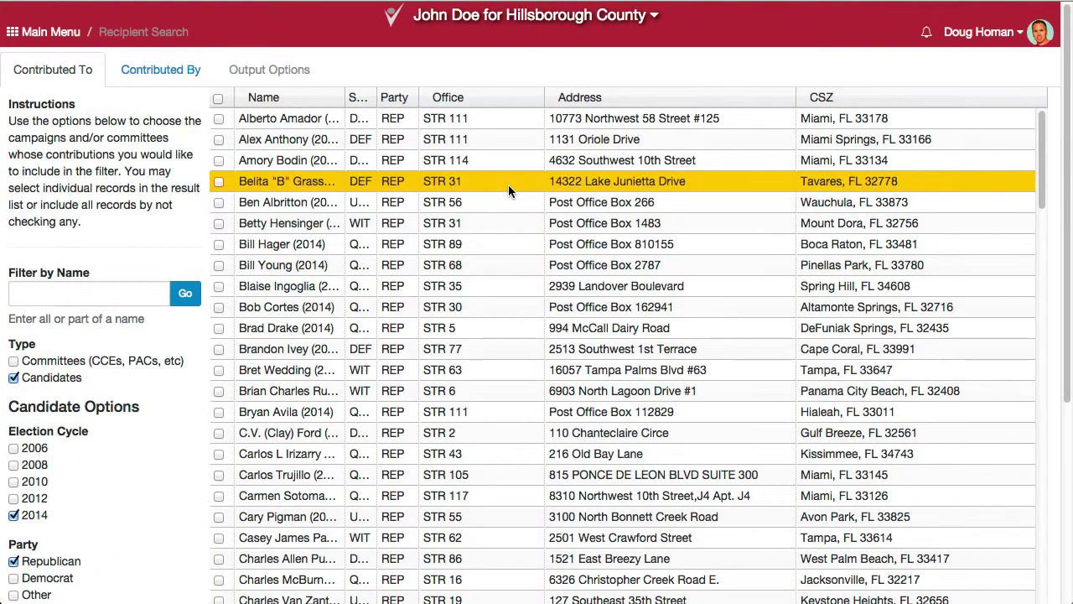
{"action": "left_click", "coordinate": [497, 97]}
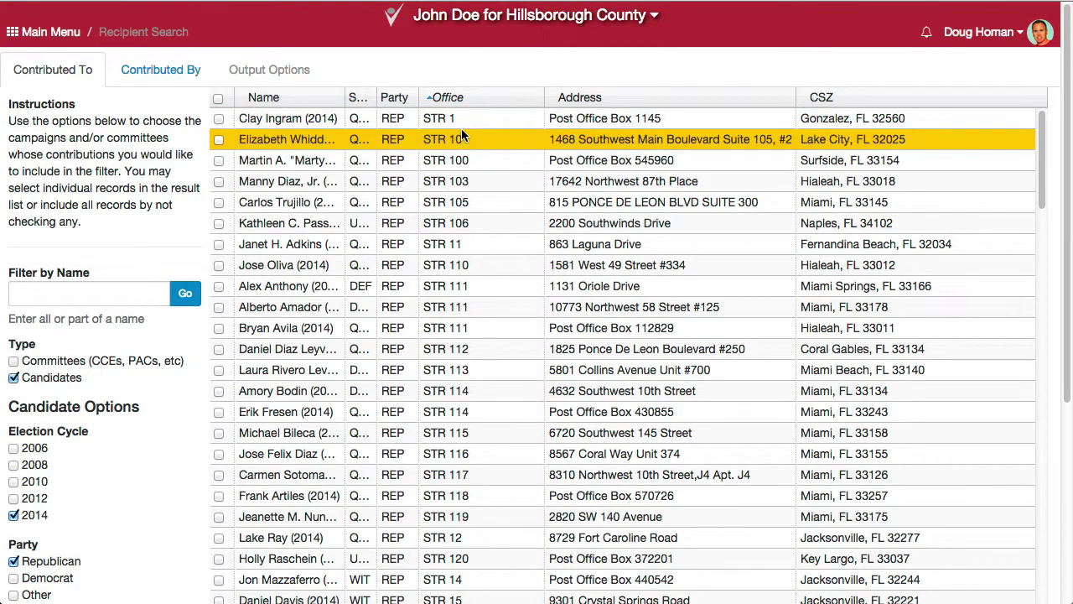
{"action": "scroll", "coordinate": [491, 213], "scroll_direction": "down", "scroll_amount": 4}
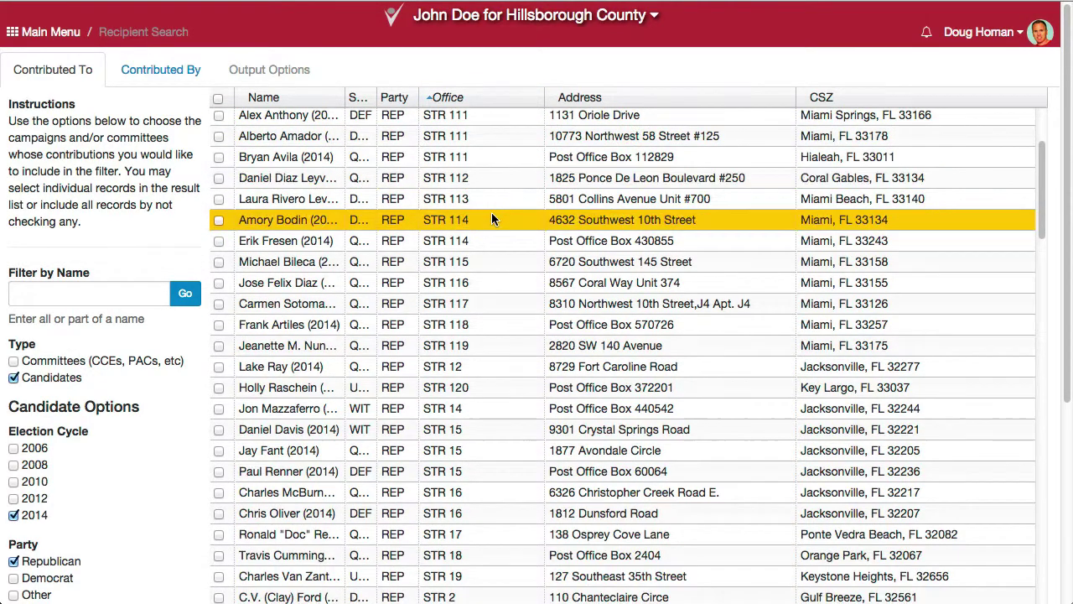
{"action": "scroll", "coordinate": [491, 213], "scroll_direction": "down", "scroll_amount": 20}
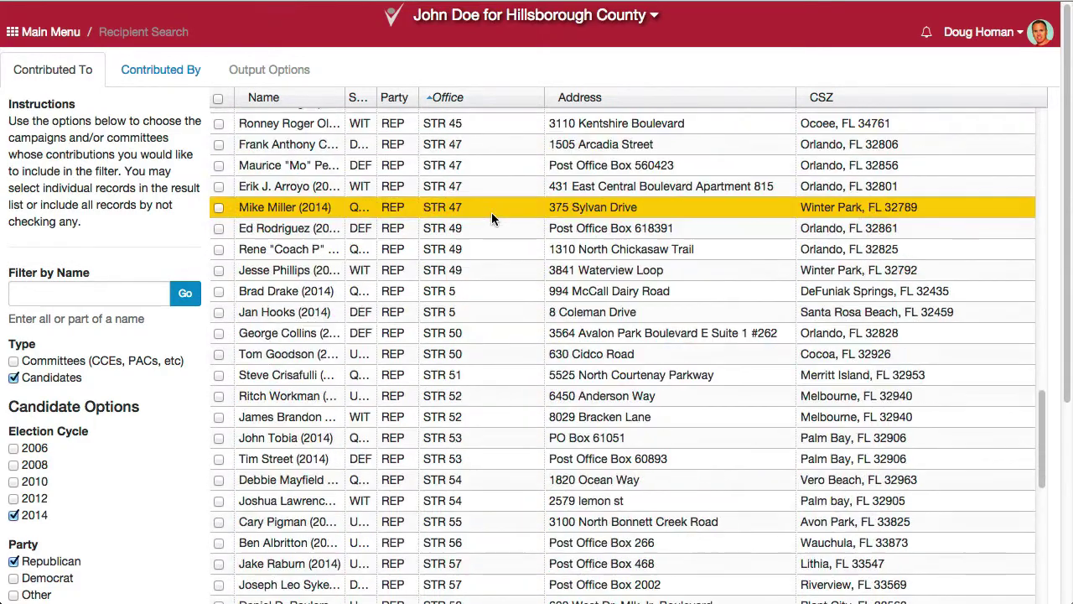
{"action": "scroll", "coordinate": [492, 218], "scroll_direction": "down", "scroll_amount": 20}
{"action": "scroll", "coordinate": [491, 218], "scroll_direction": "up", "scroll_amount": 5}
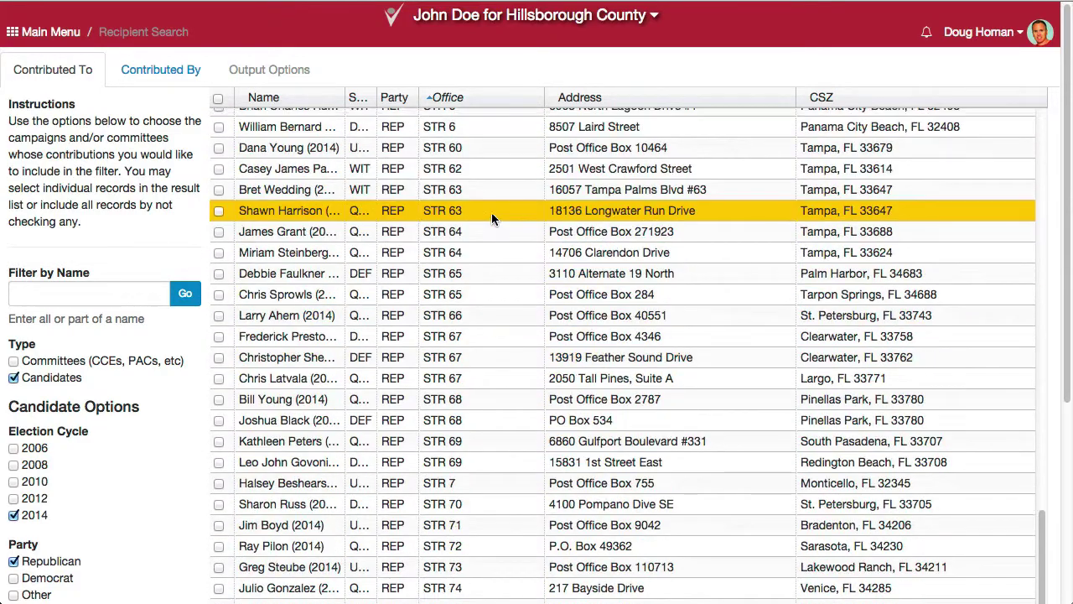
{"action": "left_click", "coordinate": [218, 189]}
{"action": "left_click", "coordinate": [219, 209]}
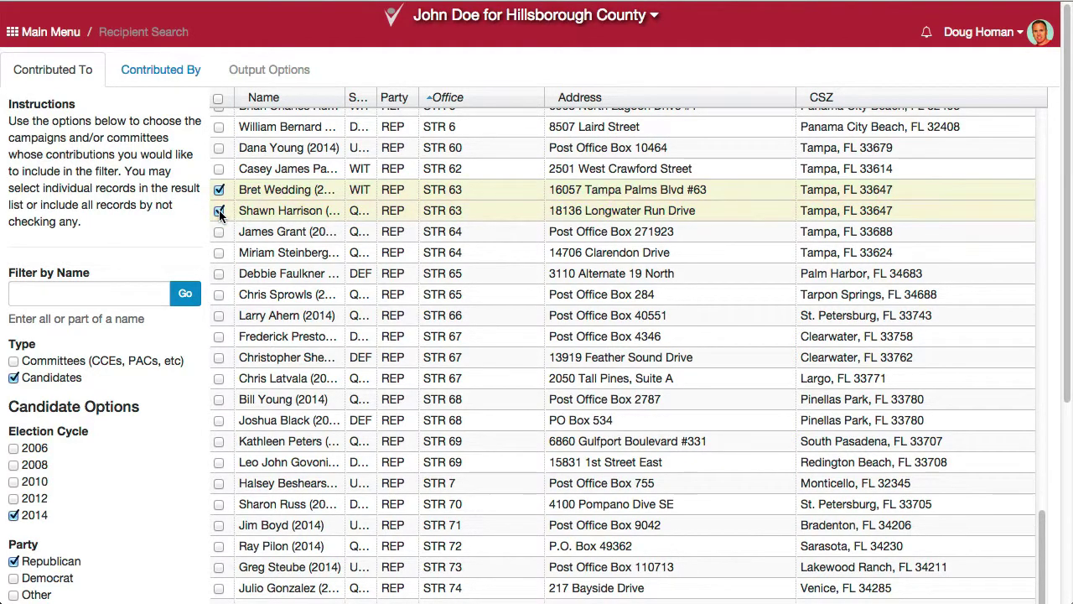
Step: Open the contributor criteria for the selected recipients and check the number of unique addresses
{"action": "left_click", "coordinate": [152, 80]}
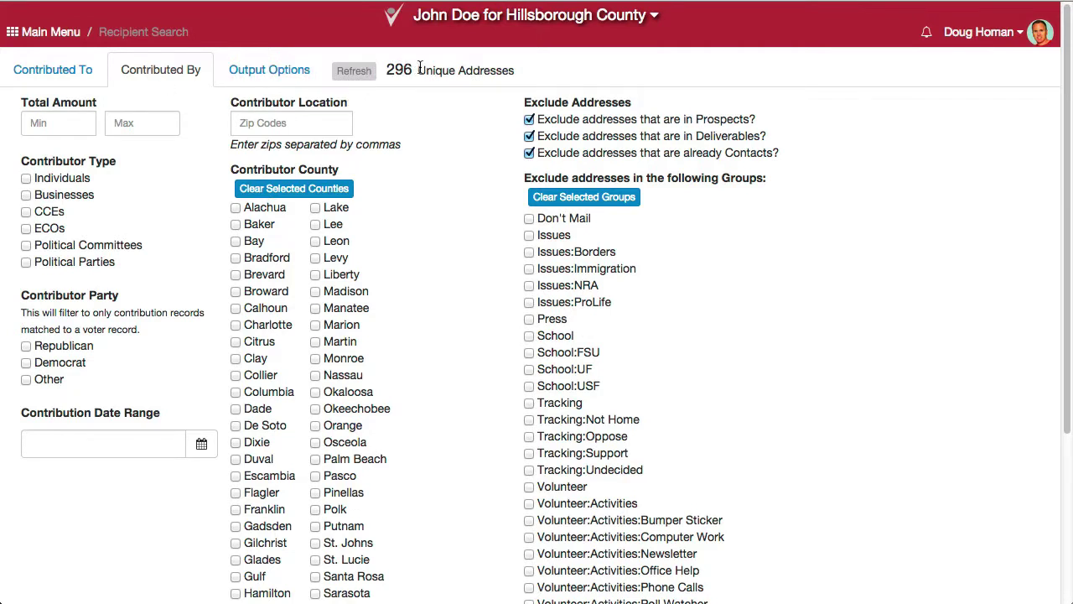
{"action": "left_click_drag", "start_coordinate": [420, 69], "coordinate": [513, 69]}
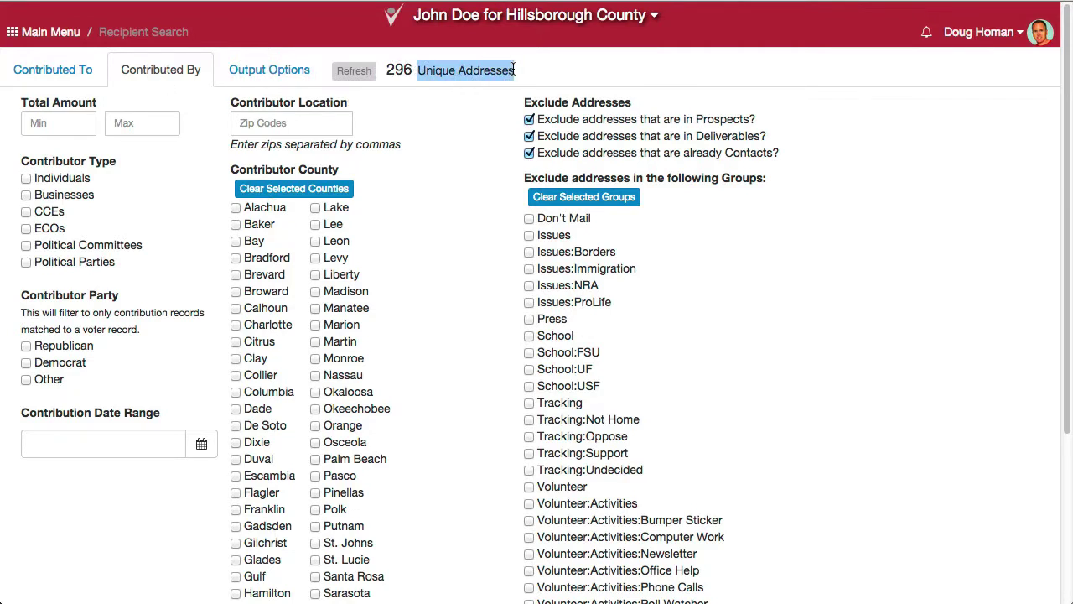
{"action": "left_click", "coordinate": [538, 78]}
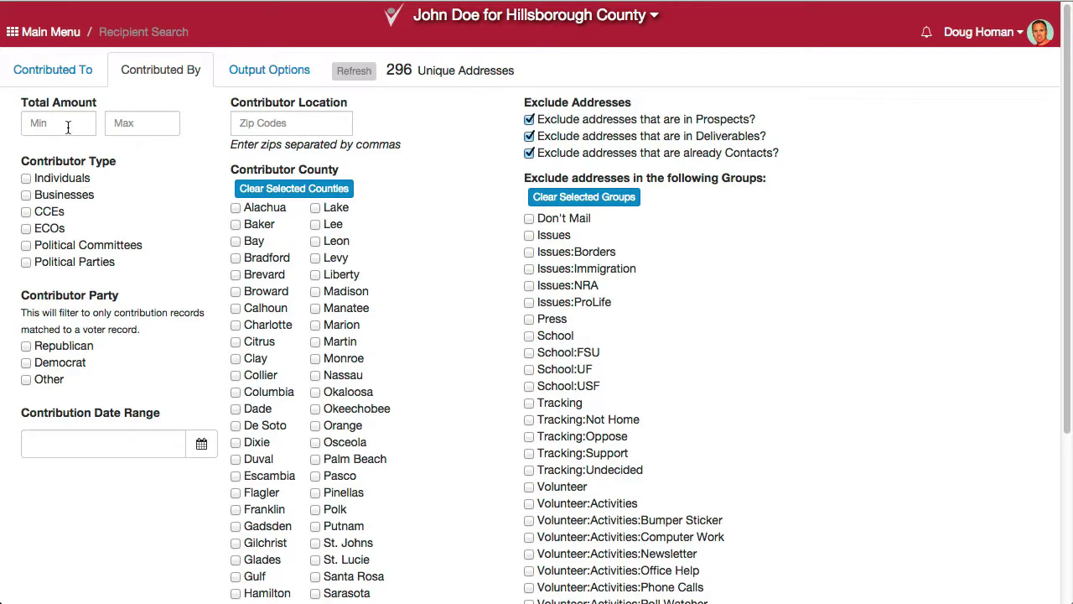
Step: Set the maximum total contribution amount to 100 and refresh the unique address count
{"action": "left_click", "coordinate": [148, 125]}
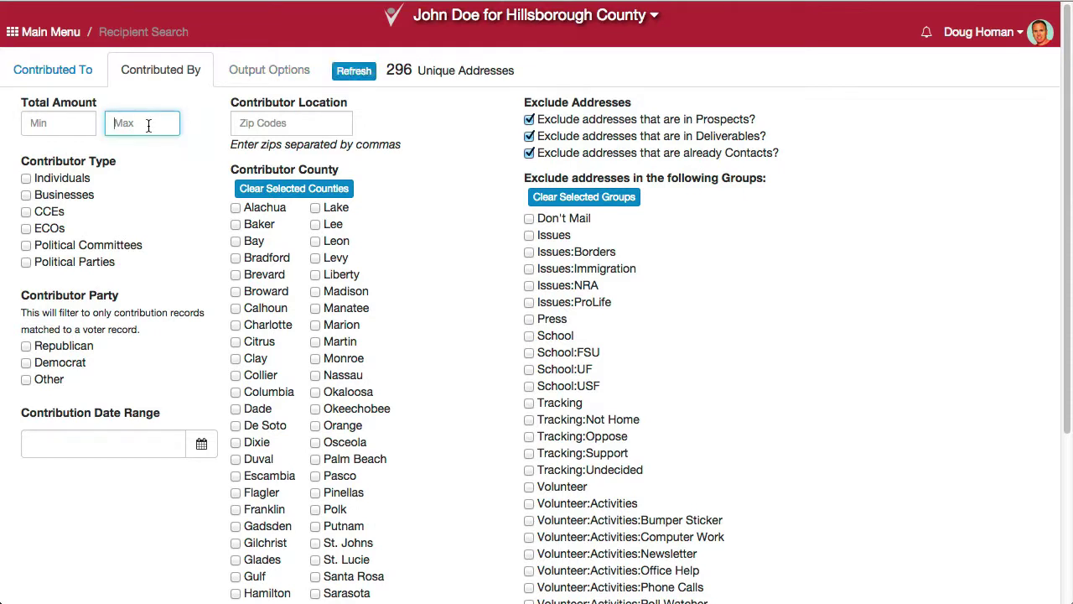
{"action": "type", "text": "100"}
{"action": "left_click", "coordinate": [354, 75]}
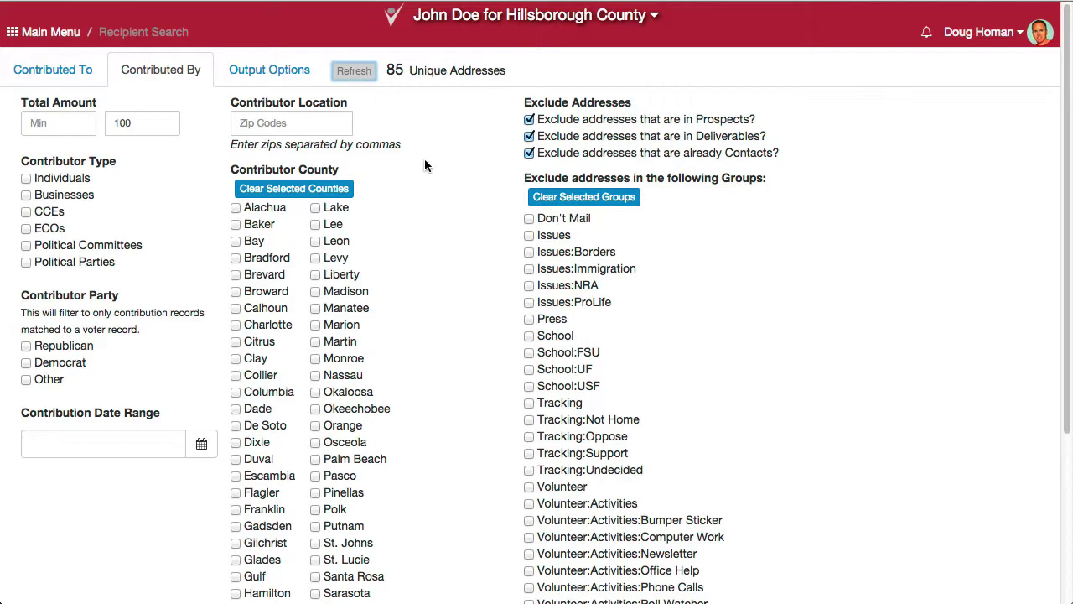
Step: Clear the maximum total contribution amount and refresh the unique address count
{"action": "left_click_drag", "start_coordinate": [166, 122], "coordinate": [77, 121]}
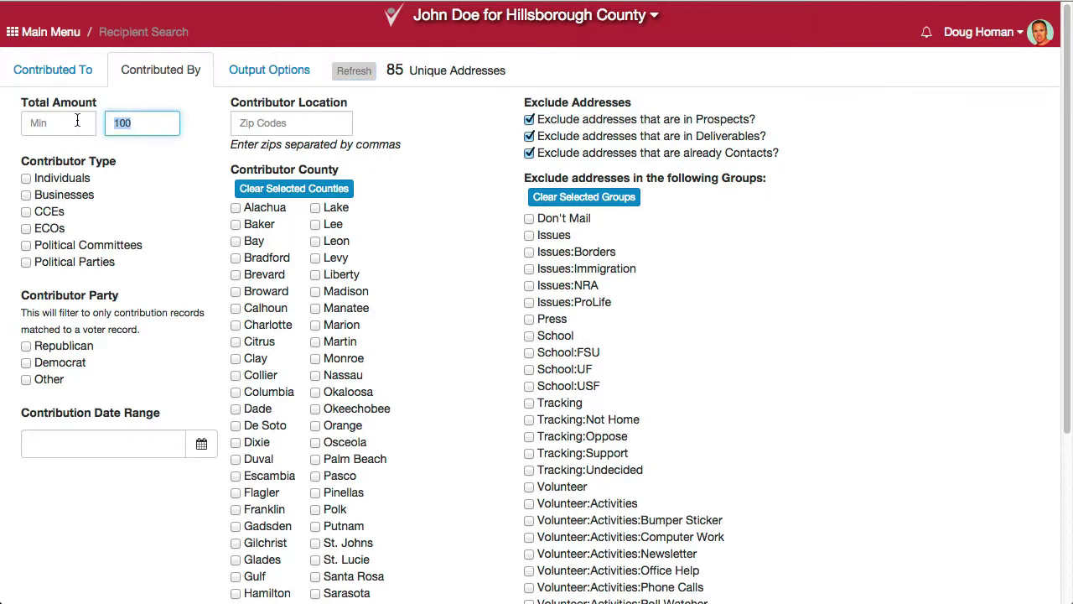
{"action": "key", "text": "BackSpace"}
{"action": "left_click", "coordinate": [62, 126]}
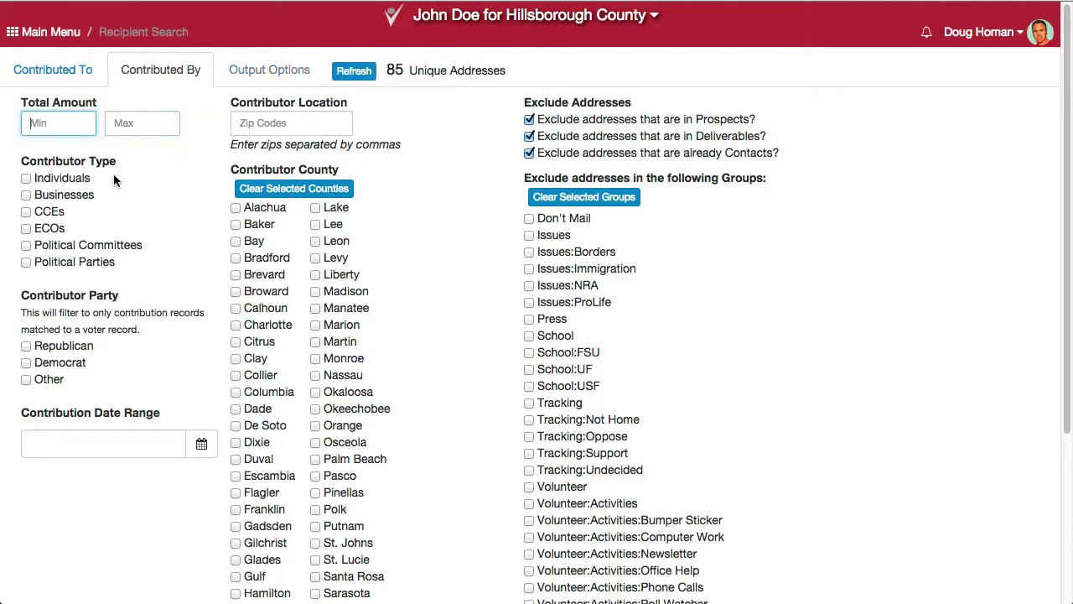
{"action": "left_click", "coordinate": [355, 72]}
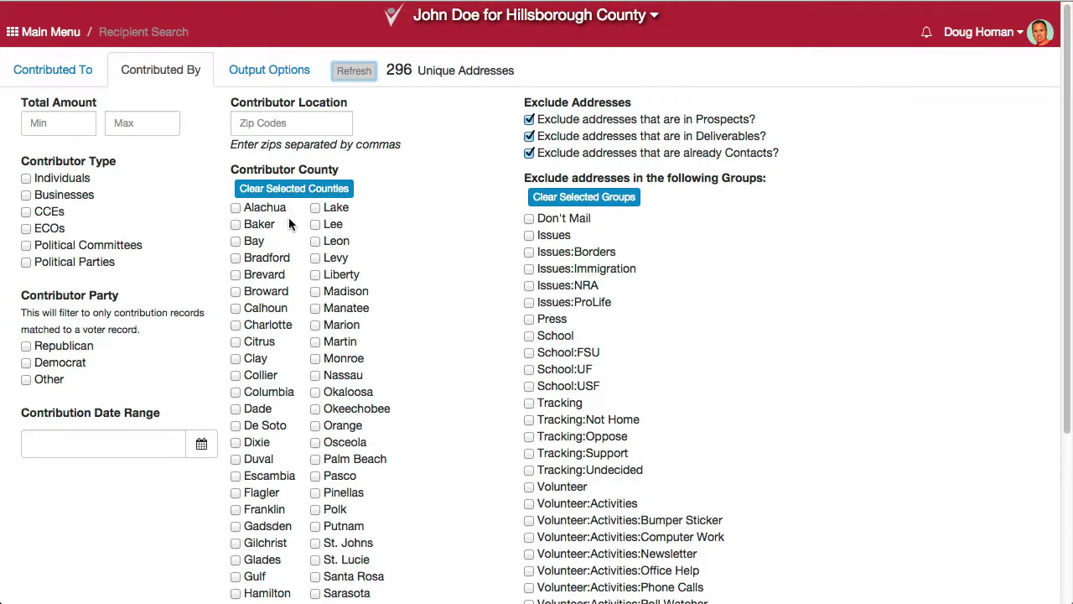
Step: Turn off the address exclusions for Prospects, Deliverables and existing Contacts, and refresh the unique address count
{"action": "scroll", "coordinate": [357, 310], "scroll_direction": "down", "scroll_amount": 4}
{"action": "scroll", "coordinate": [358, 312], "scroll_direction": "down", "scroll_amount": 2}
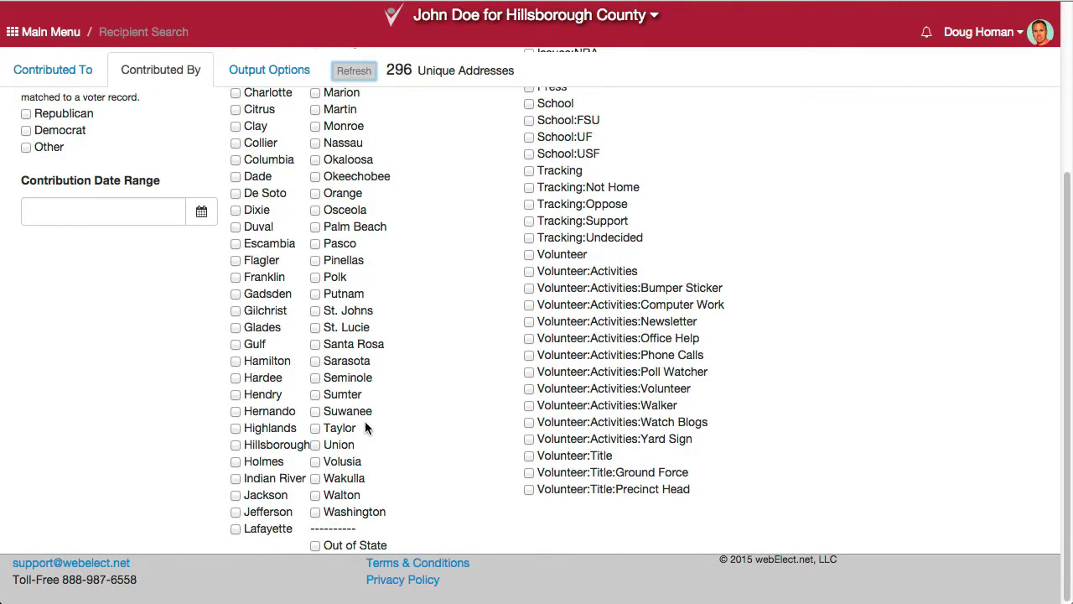
{"action": "scroll", "coordinate": [366, 419], "scroll_direction": "up", "scroll_amount": 6}
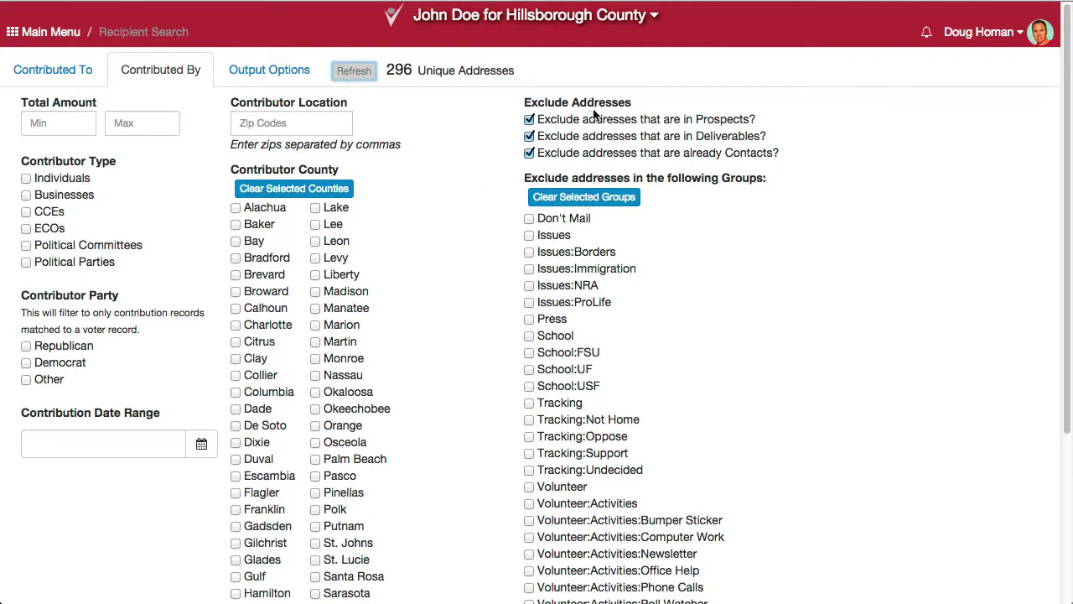
{"action": "left_click", "coordinate": [529, 119]}
{"action": "left_click", "coordinate": [529, 137]}
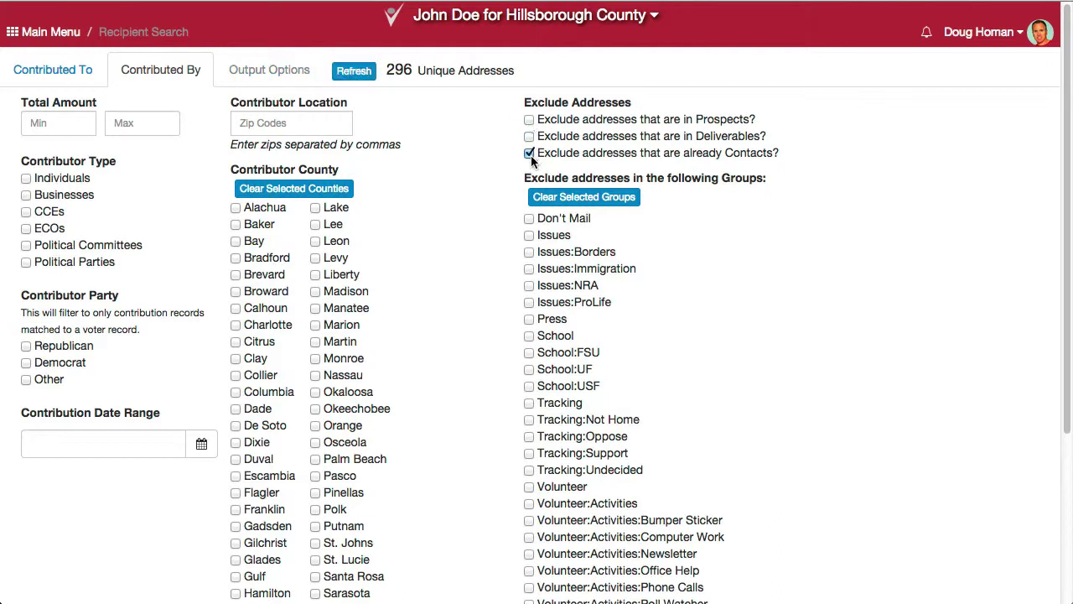
{"action": "left_click", "coordinate": [529, 153]}
{"action": "left_click", "coordinate": [359, 74]}
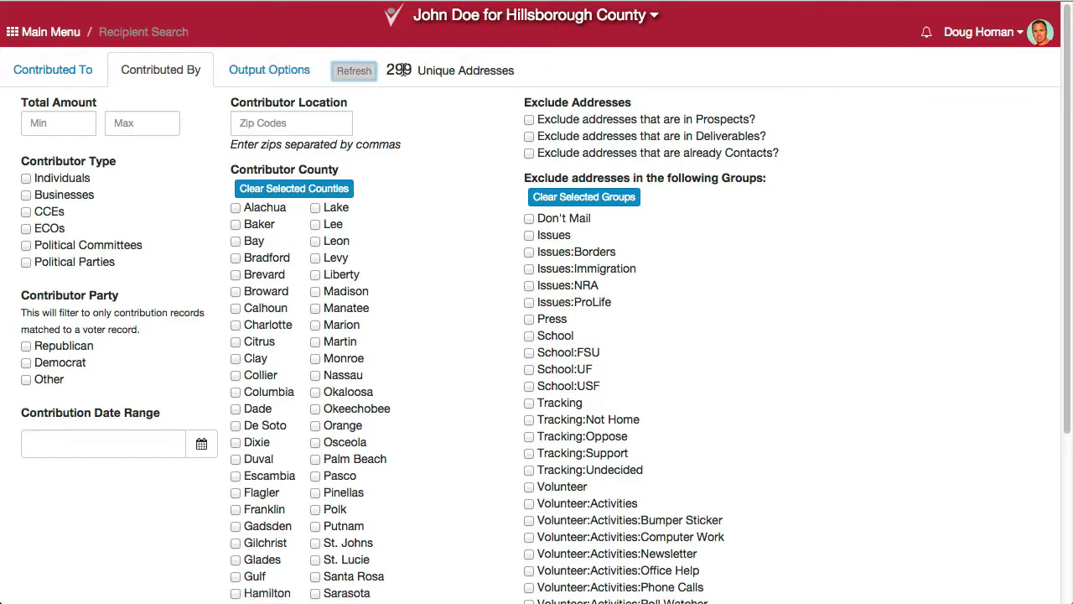
Step: Turn the Prospects, Deliverables and Contacts address exclusions back on and refresh the unique address count
{"action": "left_click", "coordinate": [529, 120]}
{"action": "left_click", "coordinate": [529, 136]}
{"action": "left_click", "coordinate": [529, 153]}
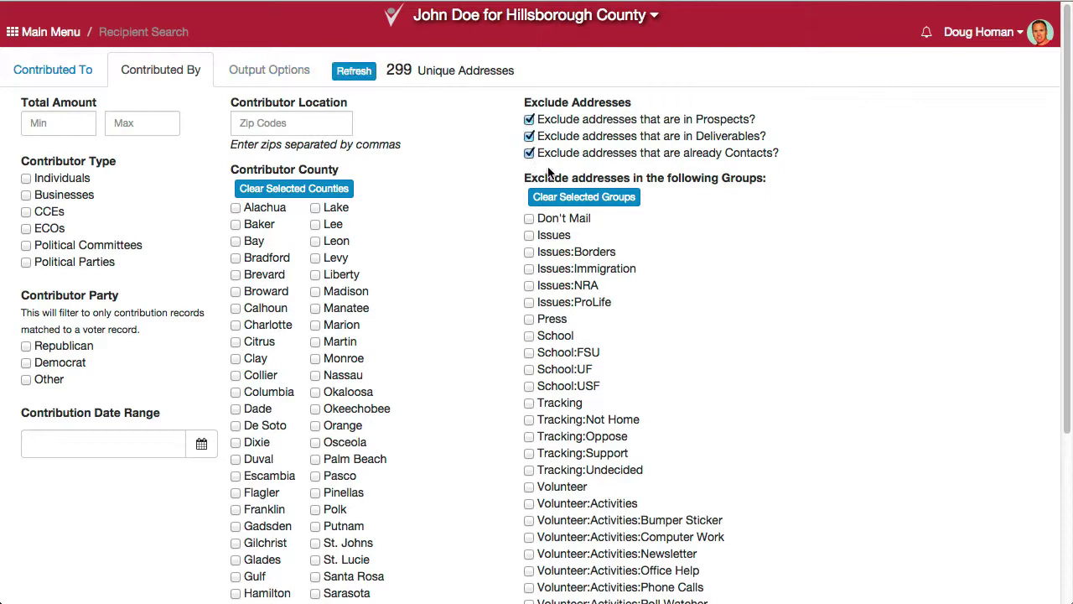
{"action": "left_click", "coordinate": [354, 71]}
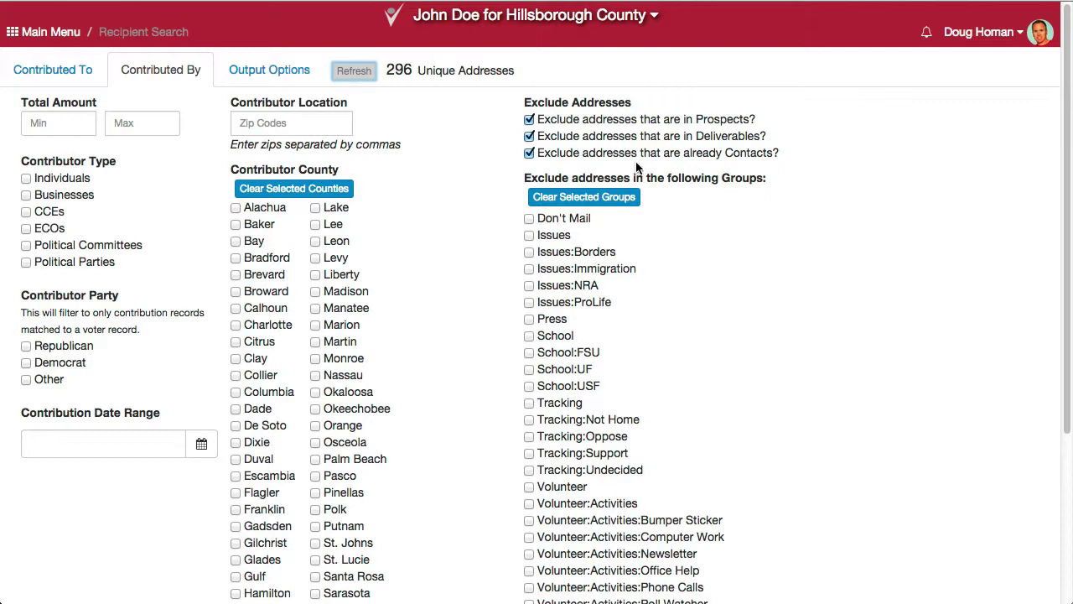
Step: Open the output options for the contributor records and move the Matched column between Party and Address
{"action": "scroll", "coordinate": [734, 245], "scroll_direction": "down", "scroll_amount": 1}
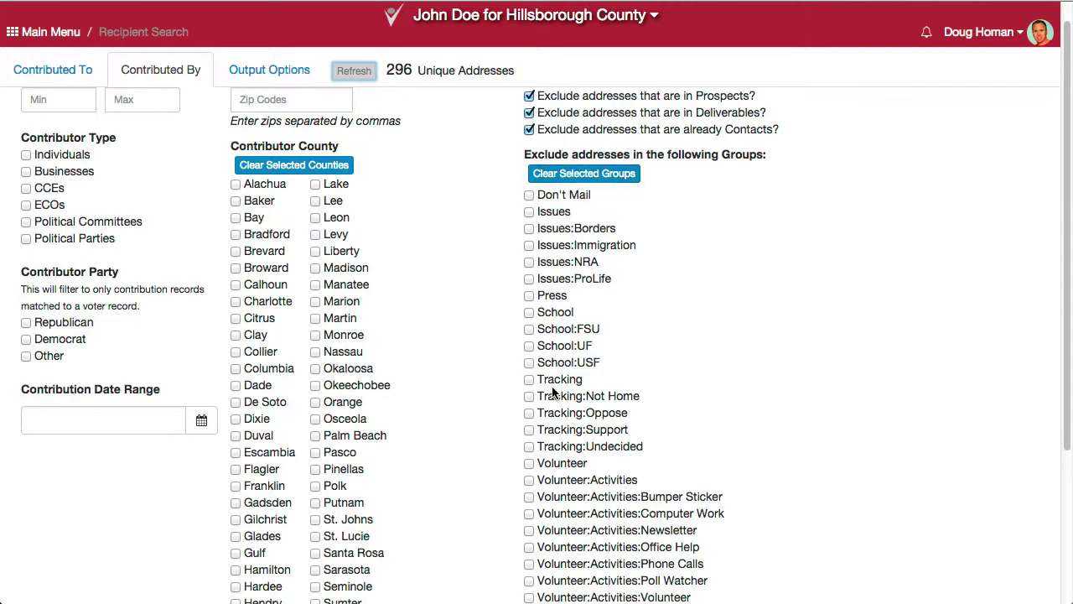
{"action": "scroll", "coordinate": [553, 392], "scroll_direction": "down", "scroll_amount": 3}
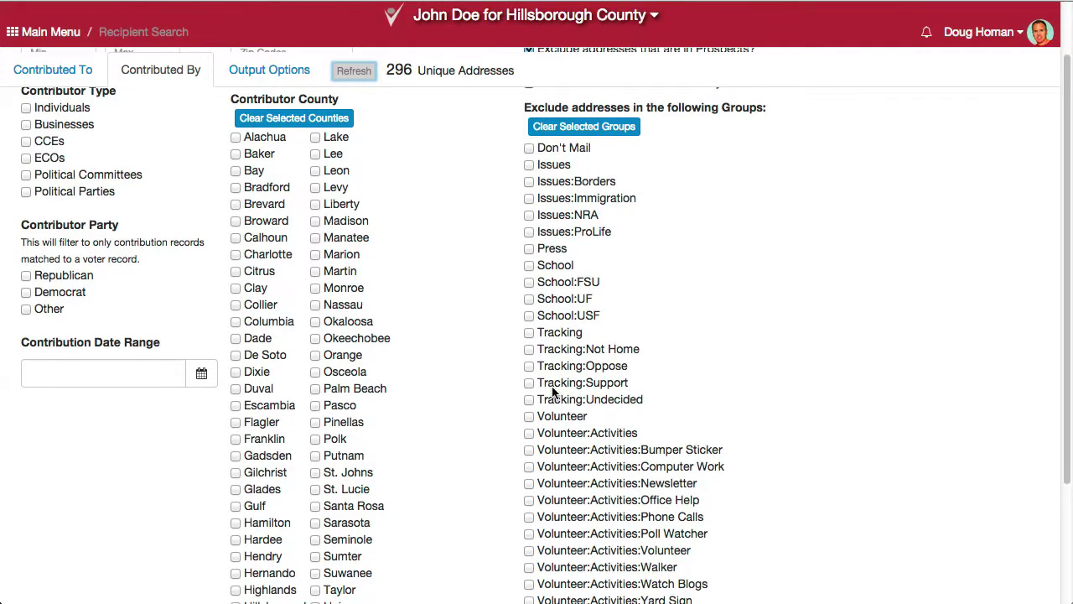
{"action": "scroll", "coordinate": [555, 394], "scroll_direction": "up", "scroll_amount": 5}
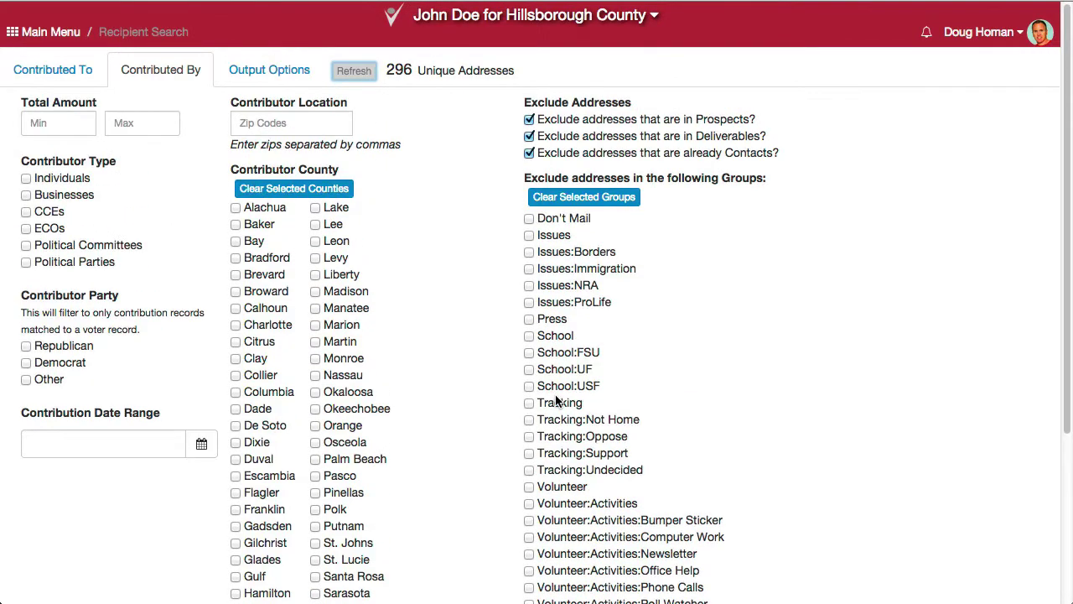
{"action": "left_click", "coordinate": [255, 80]}
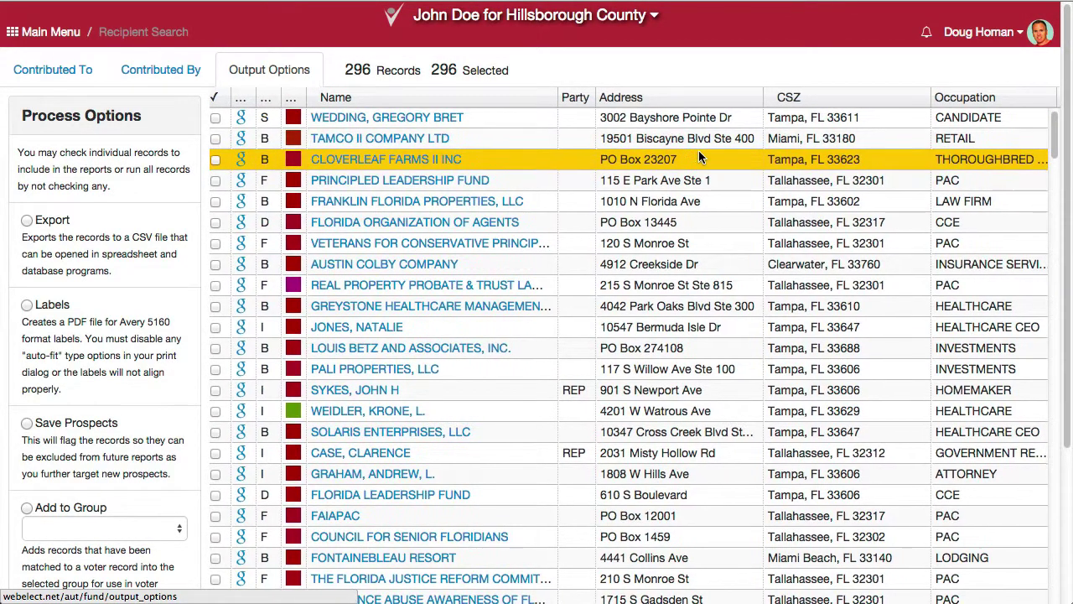
{"action": "scroll", "coordinate": [700, 158], "scroll_direction": "right", "scroll_amount": 5}
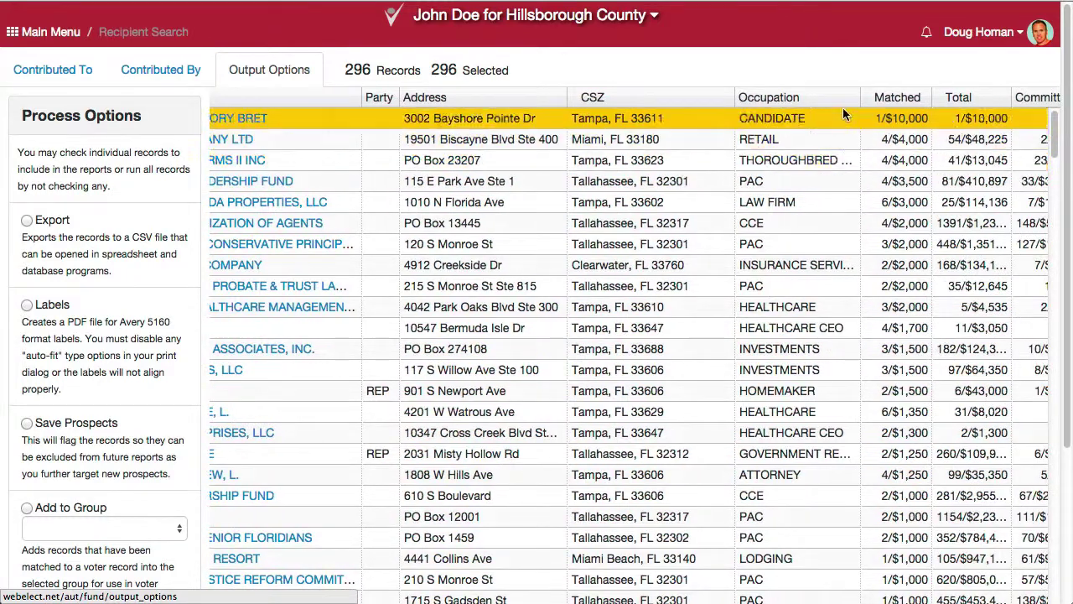
{"action": "left_click_drag", "start_coordinate": [900, 96], "coordinate": [421, 99]}
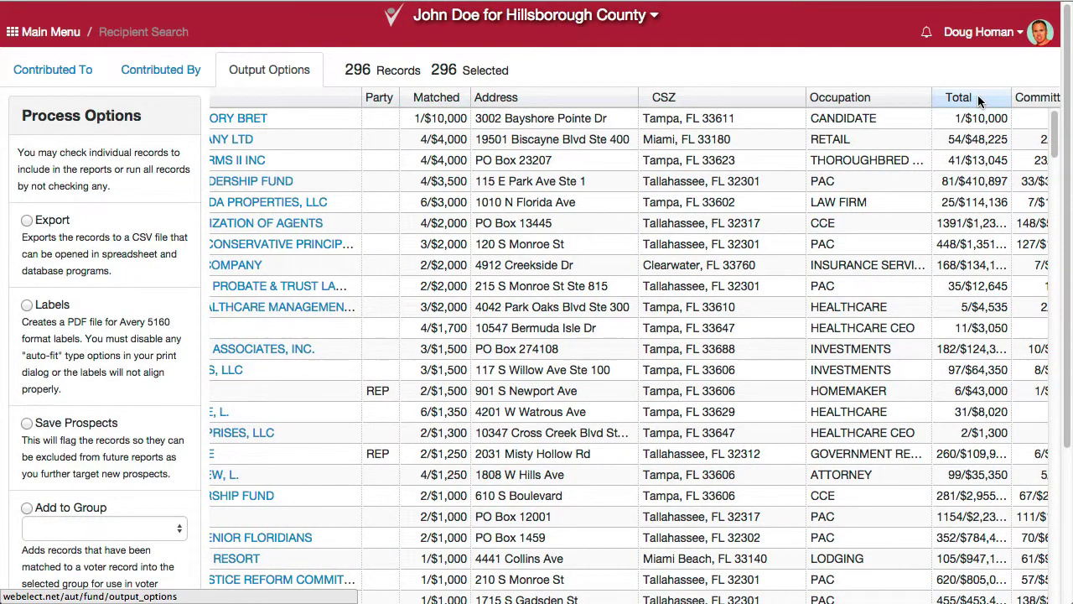
Step: Move the Total column between Matched and Address in the contributor records
{"action": "left_click_drag", "start_coordinate": [977, 97], "coordinate": [522, 100]}
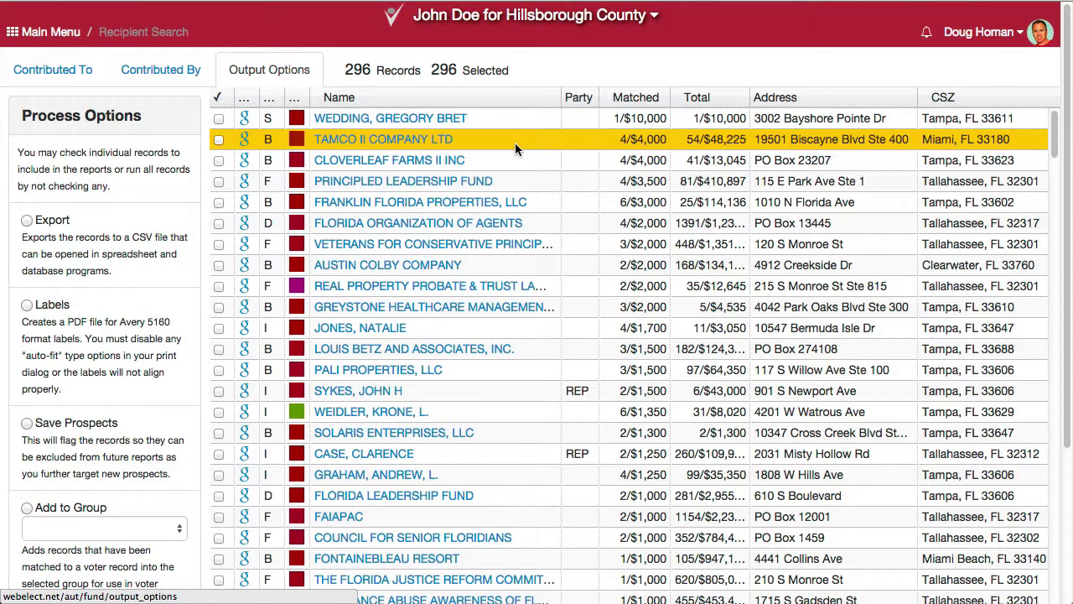
Step: Look up Tamco II Company Ltd and Solaris Enterprises, LLC on Google from their contributor records, returning to the list after each
{"action": "left_click", "coordinate": [245, 142]}
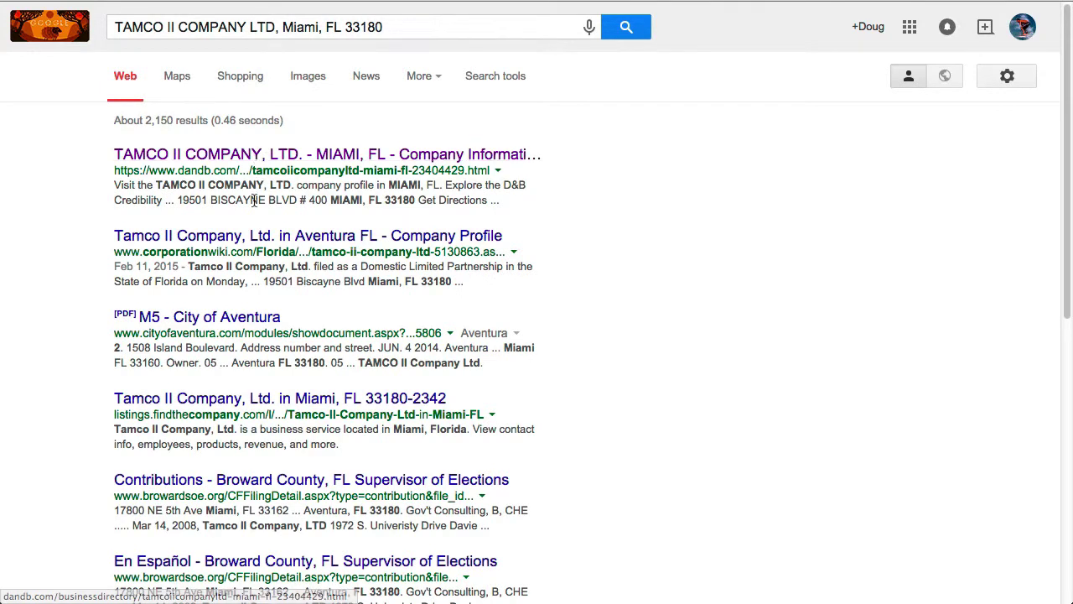
{"action": "left_click", "coordinate": [249, 157]}
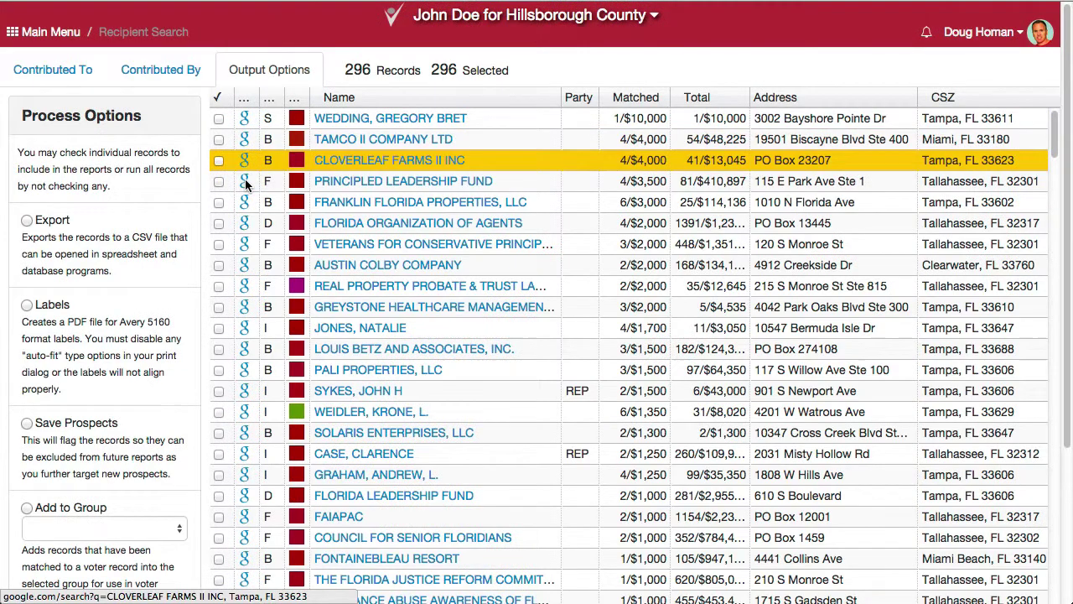
{"action": "left_click", "coordinate": [244, 435]}
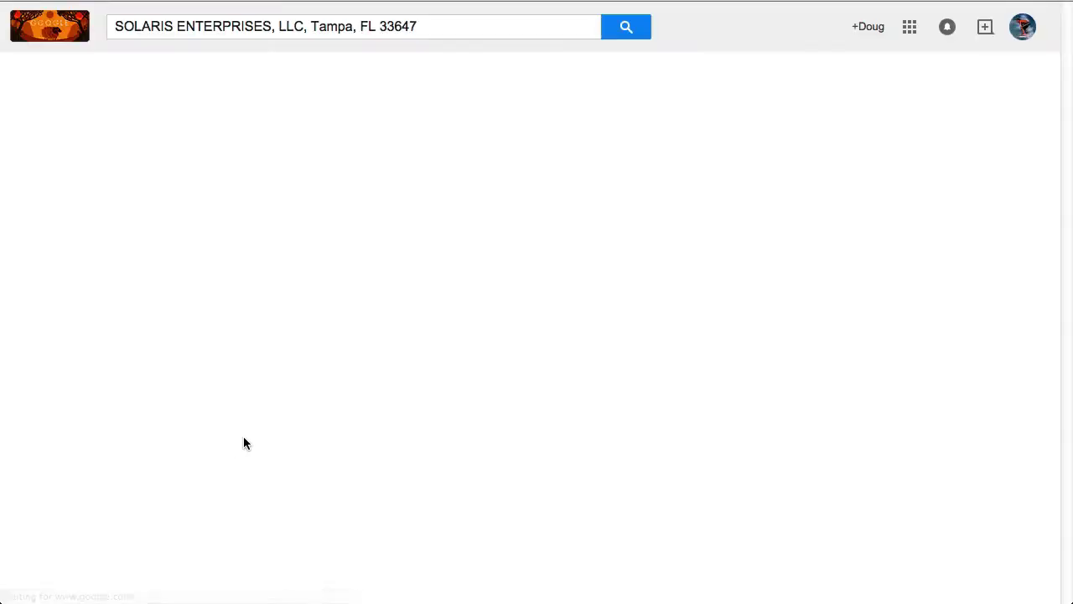
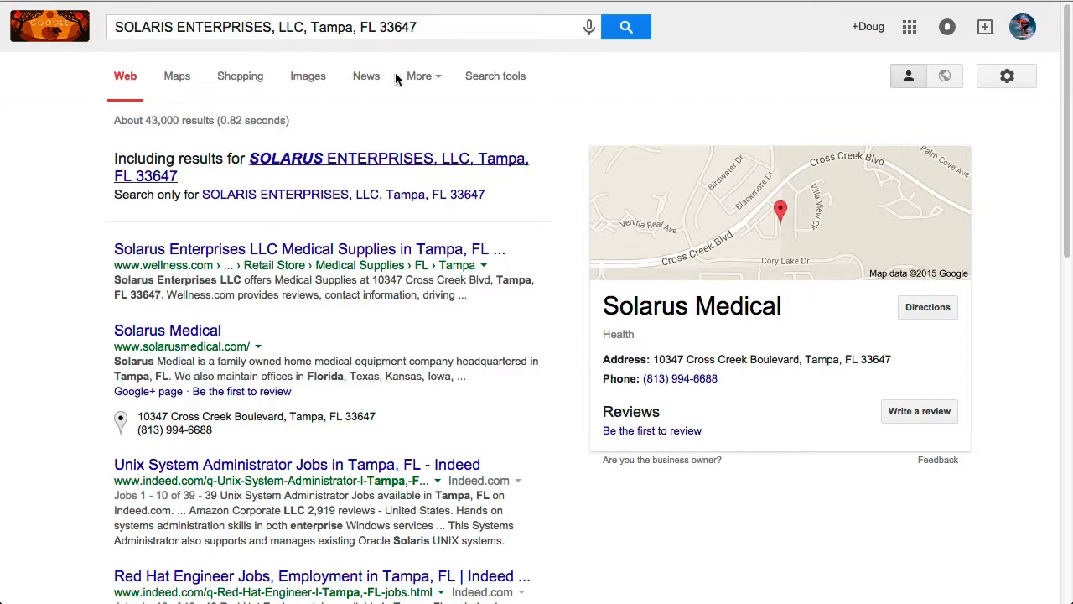
{"action": "key", "text": "ctrl+w"}
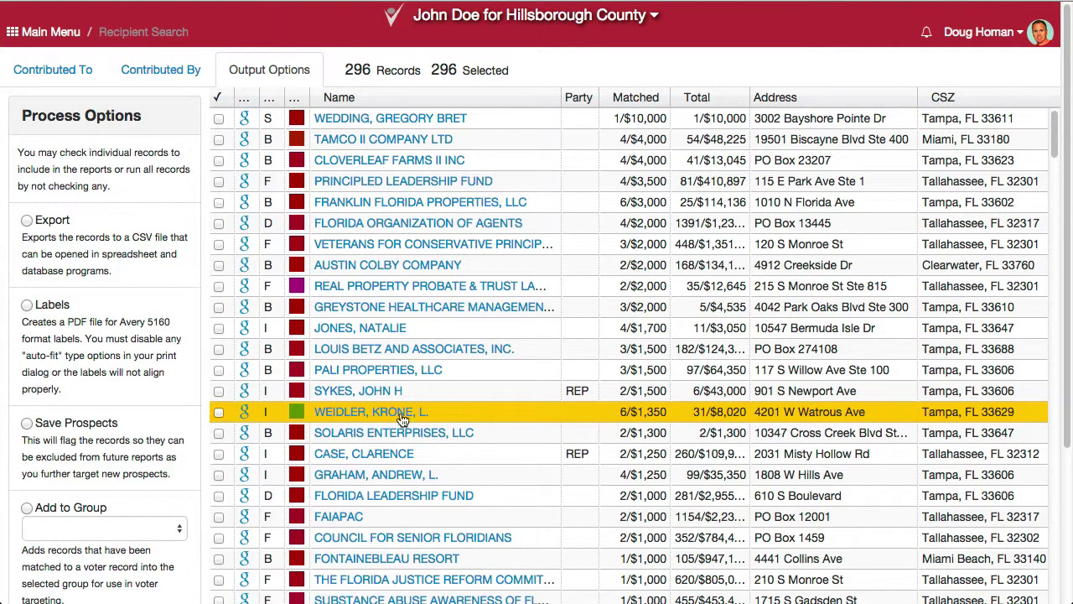
Step: Open the contribution details of the green-marked individual contributor and highlight the House, Republican, Candidates and Committees summary labels
{"action": "left_click", "coordinate": [350, 419]}
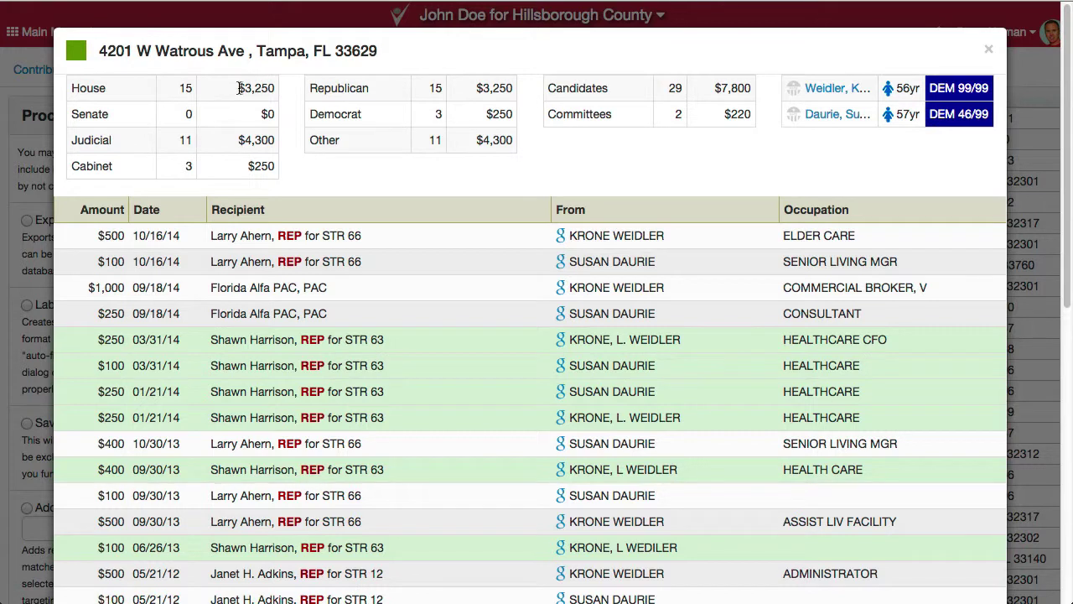
{"action": "double_click", "coordinate": [88, 88]}
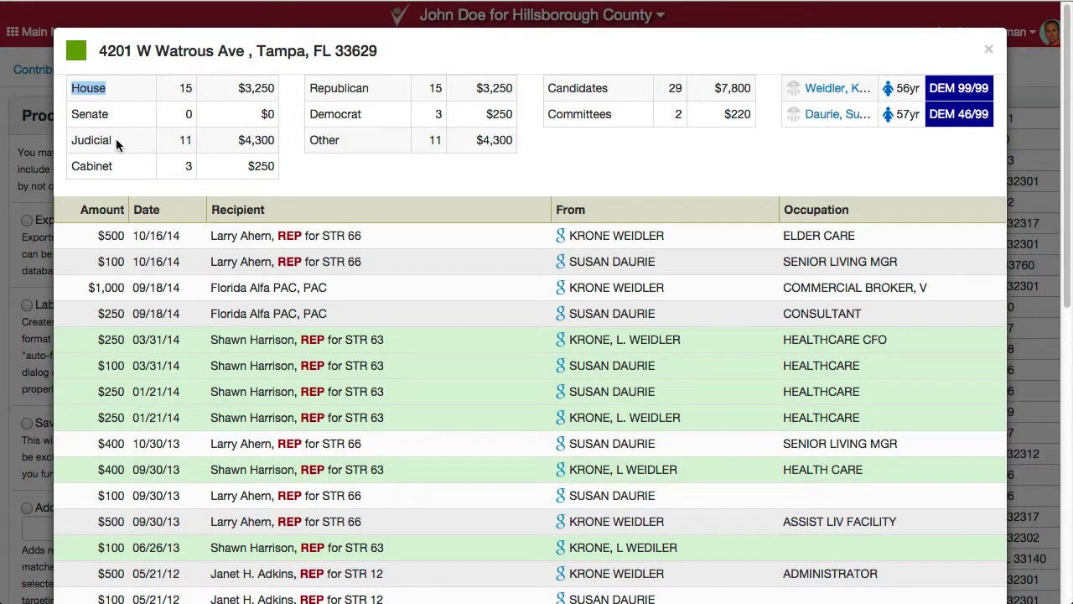
{"action": "left_click_drag", "start_coordinate": [394, 89], "coordinate": [309, 90]}
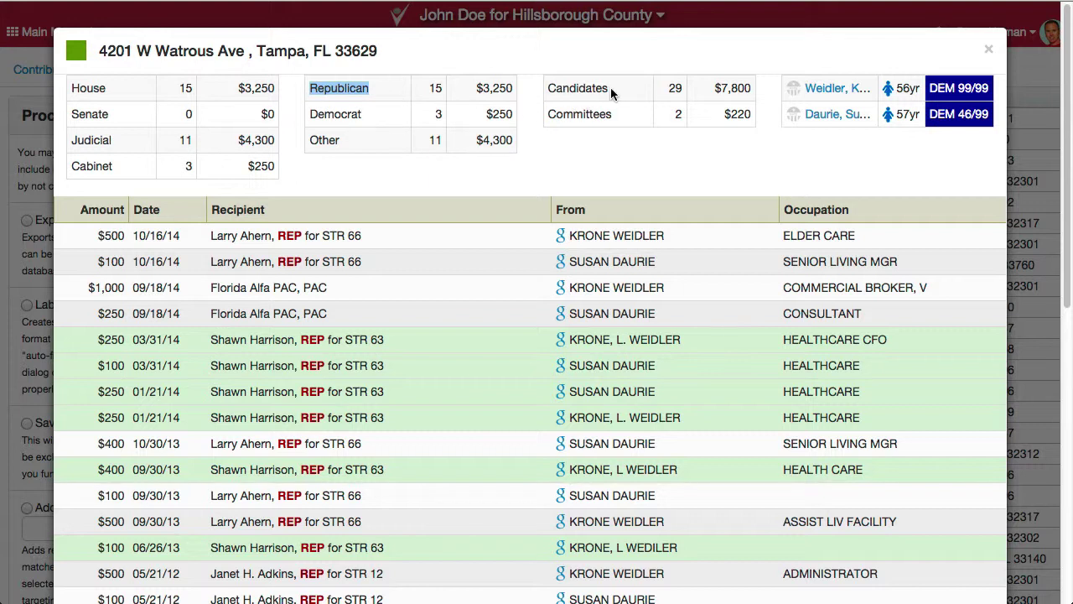
{"action": "left_click_drag", "start_coordinate": [610, 87], "coordinate": [547, 87]}
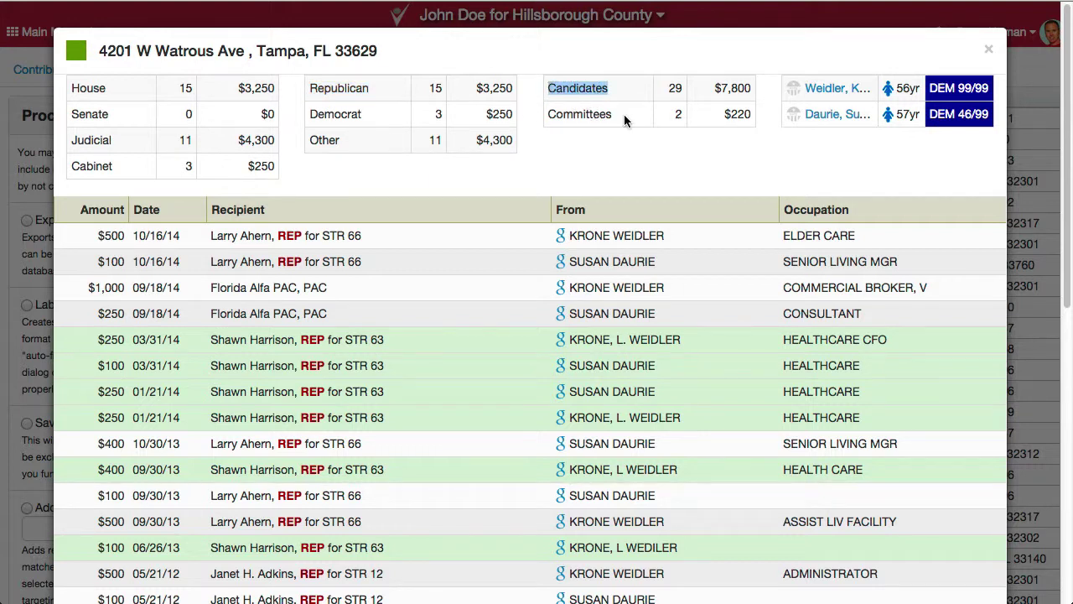
{"action": "left_click_drag", "start_coordinate": [612, 114], "coordinate": [546, 114]}
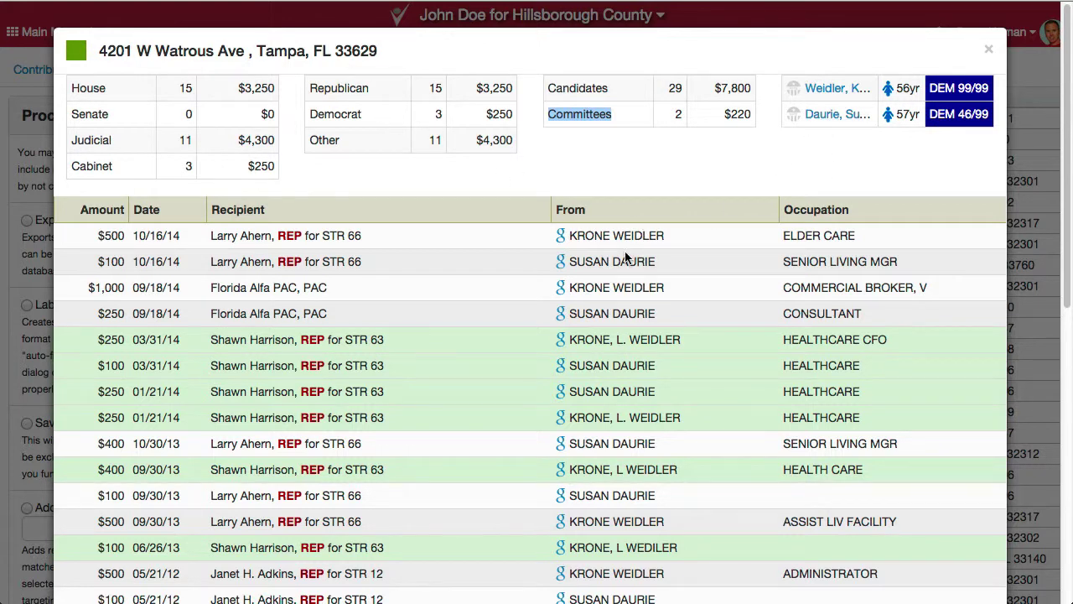
Step: Review the green-marked household's full contribution history down to the oldest entry, close the details, and briefly reopen and close them
{"action": "scroll", "coordinate": [625, 289], "scroll_direction": "down", "scroll_amount": 2}
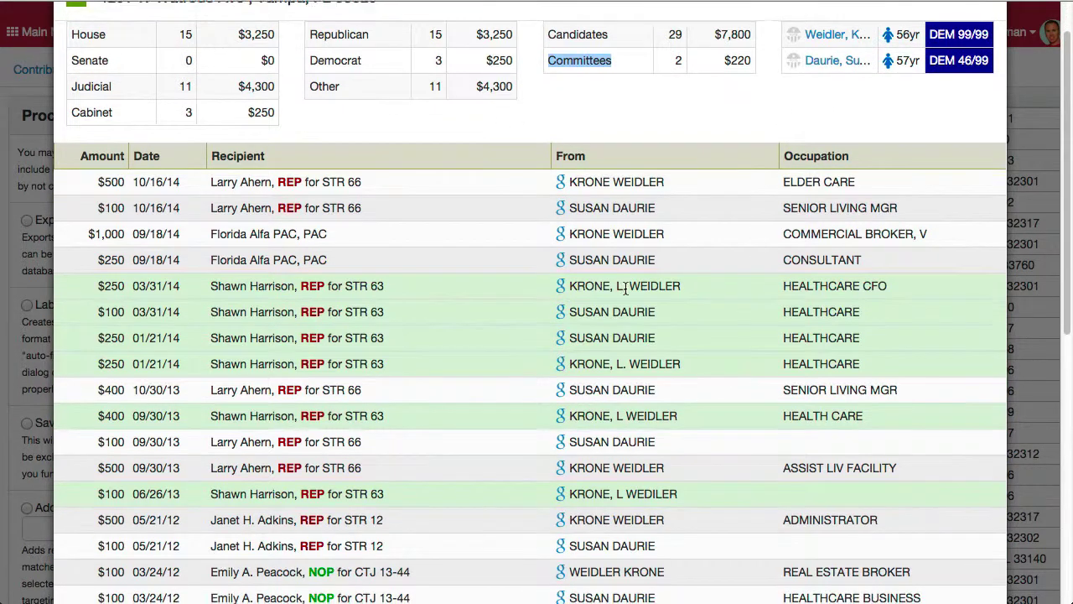
{"action": "scroll", "coordinate": [637, 285], "scroll_direction": "down", "scroll_amount": 3}
{"action": "scroll", "coordinate": [652, 279], "scroll_direction": "down", "scroll_amount": 1}
{"action": "scroll", "coordinate": [653, 278], "scroll_direction": "down", "scroll_amount": 6}
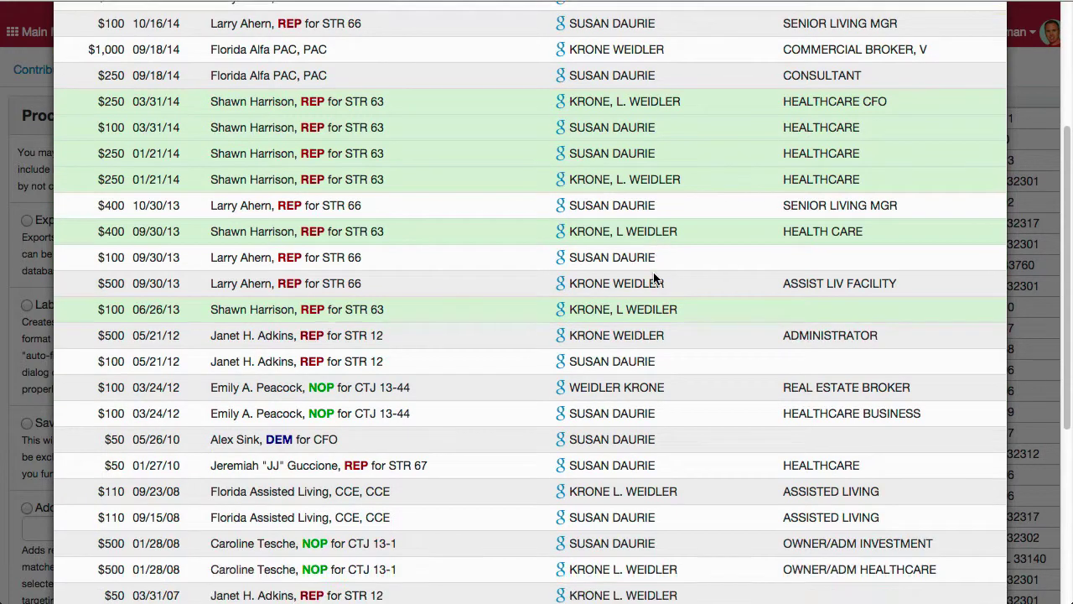
{"action": "scroll", "coordinate": [653, 274], "scroll_direction": "down", "scroll_amount": 5}
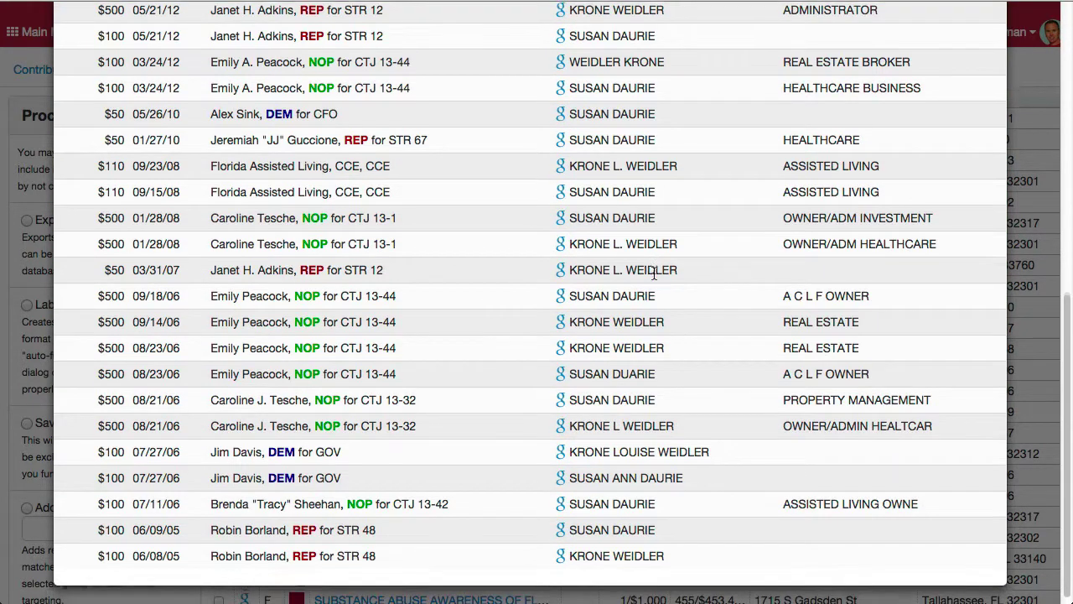
{"action": "scroll", "coordinate": [653, 273], "scroll_direction": "up", "scroll_amount": 1}
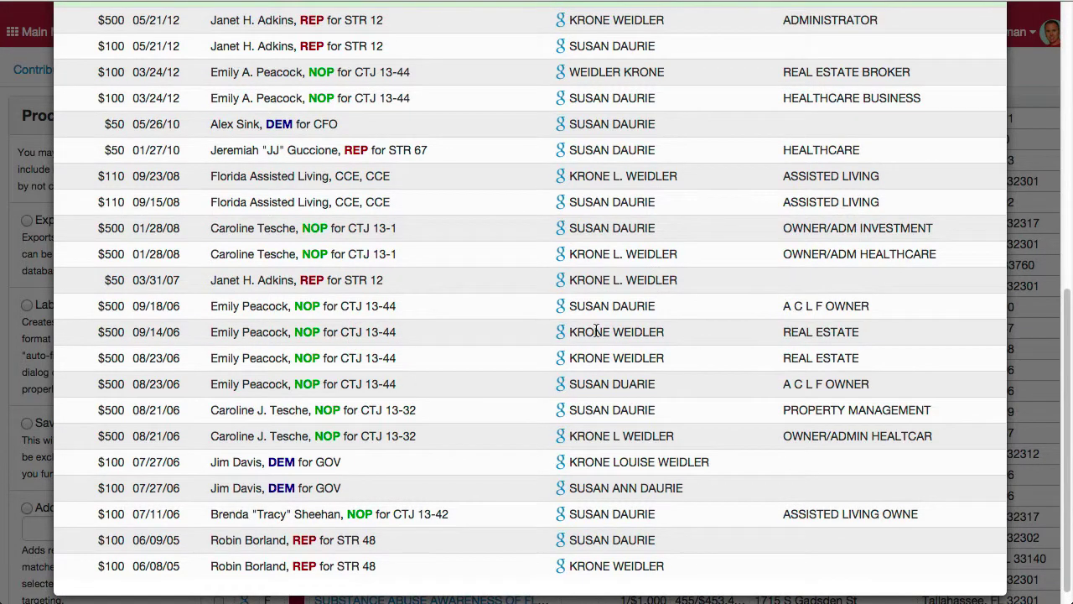
{"action": "scroll", "coordinate": [596, 330], "scroll_direction": "up", "scroll_amount": 15}
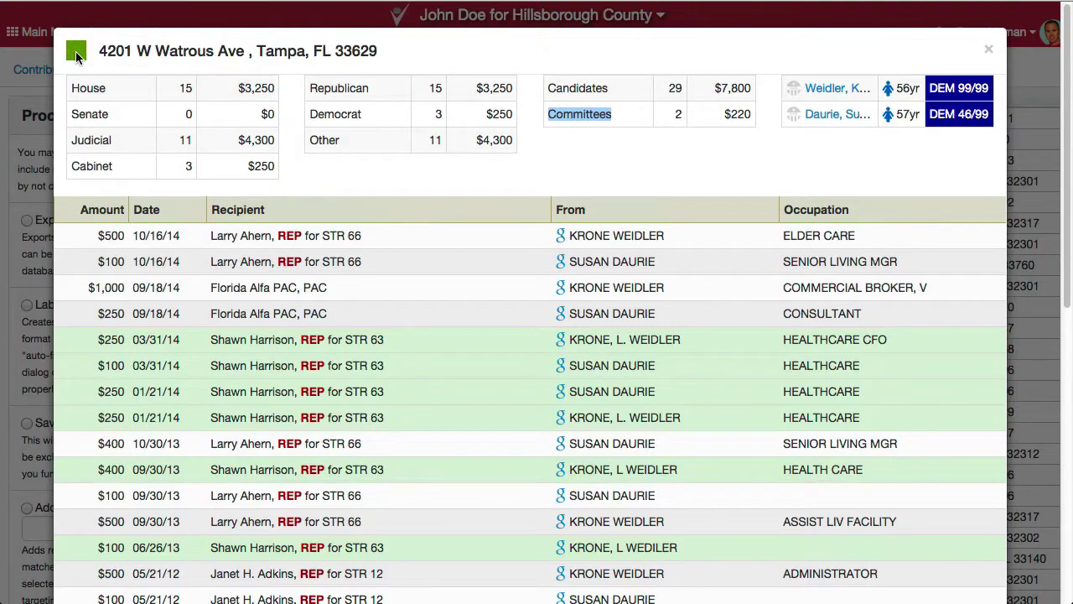
{"action": "left_click", "coordinate": [988, 49]}
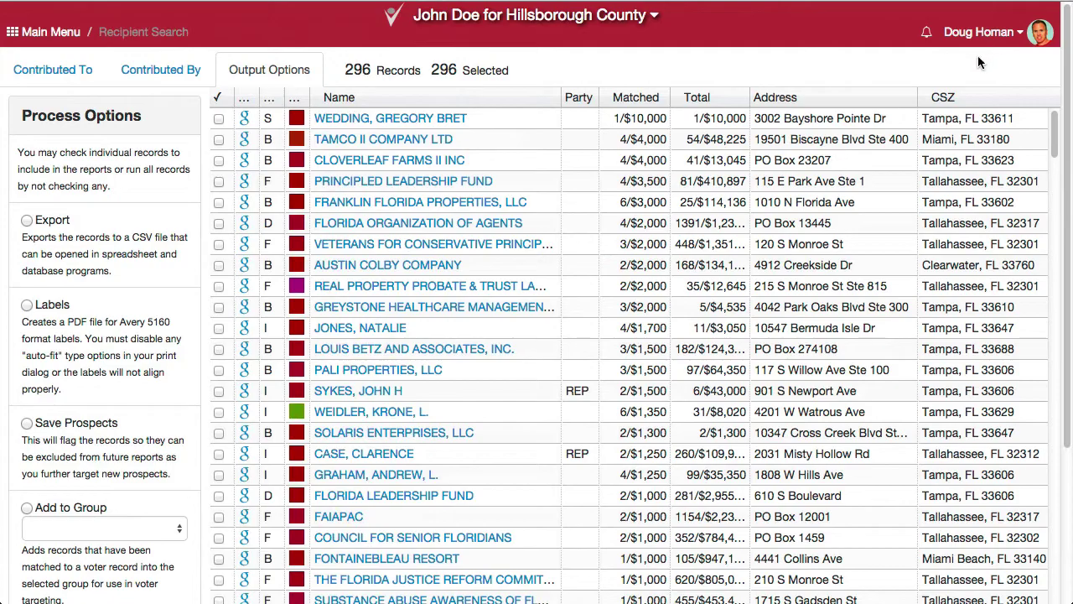
{"action": "left_click", "coordinate": [327, 419]}
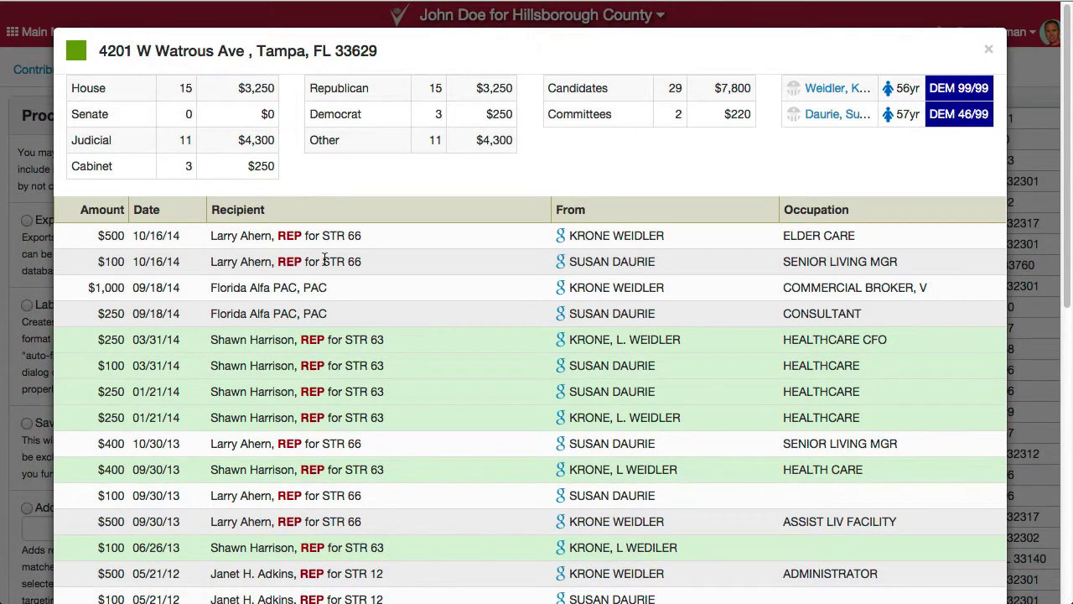
{"action": "key", "text": "Escape"}
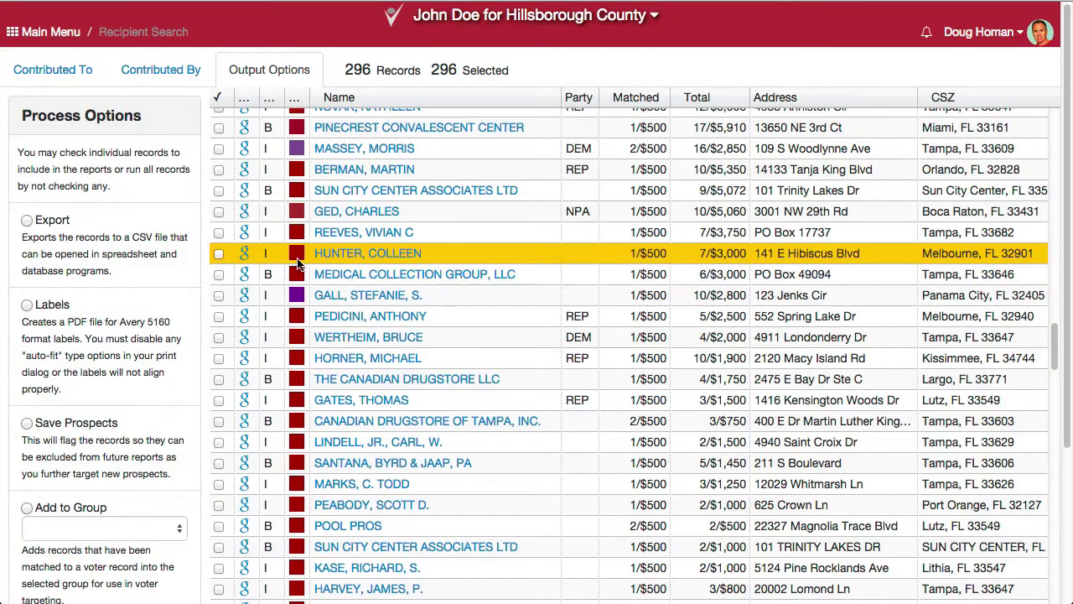
Step: Examine the contributor list further down and its Occupation, Committees, Candidates, party and Cabinet columns, returning to the first record and column
{"action": "scroll", "coordinate": [299, 266], "scroll_direction": "down", "scroll_amount": 10}
{"action": "scroll", "coordinate": [299, 266], "scroll_direction": "up", "scroll_amount": 10}
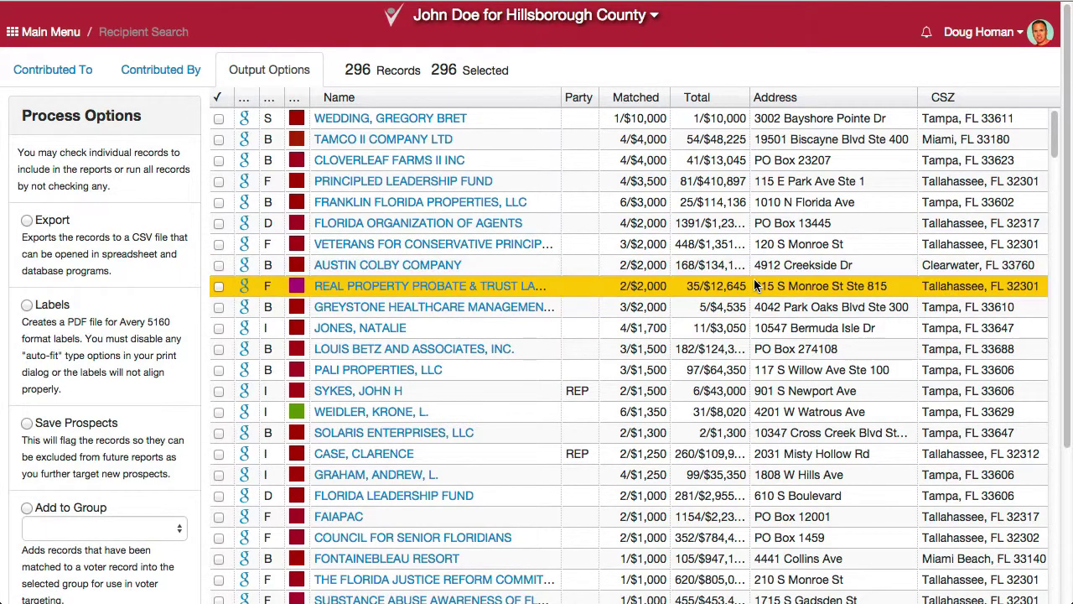
{"action": "scroll", "coordinate": [755, 286], "scroll_direction": "right", "scroll_amount": 8}
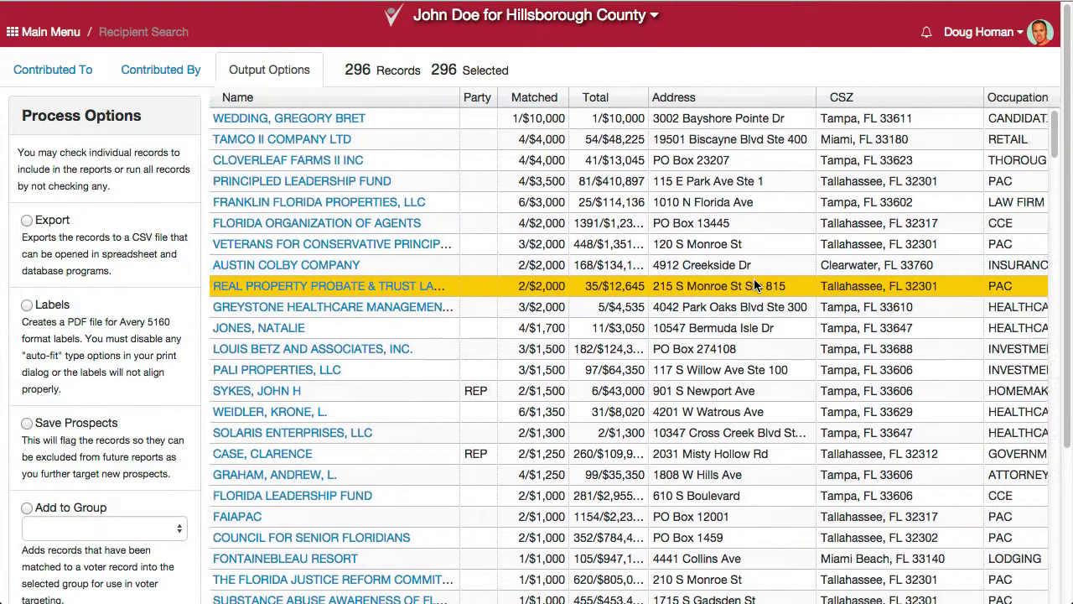
{"action": "scroll", "coordinate": [754, 286], "scroll_direction": "right", "scroll_amount": 5}
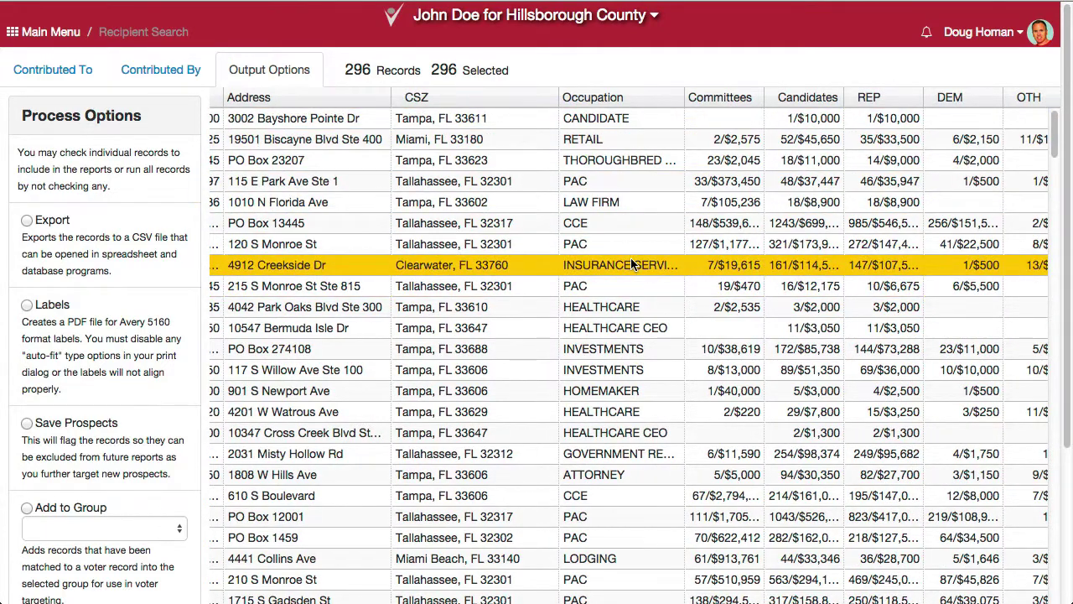
{"action": "scroll", "coordinate": [635, 265], "scroll_direction": "right", "scroll_amount": 4}
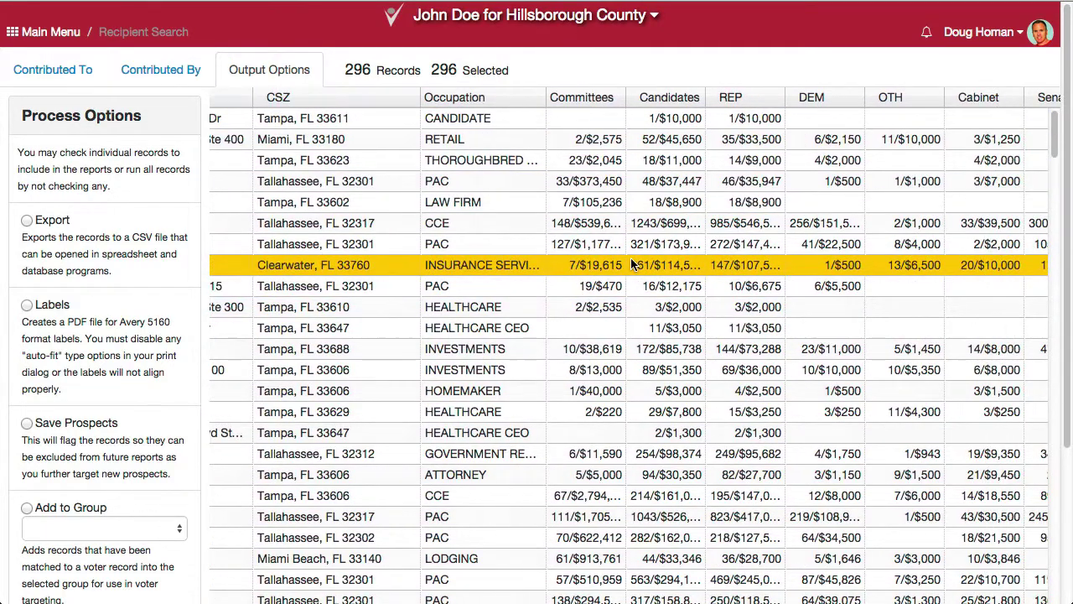
{"action": "scroll", "coordinate": [631, 265], "scroll_direction": "left", "scroll_amount": 10}
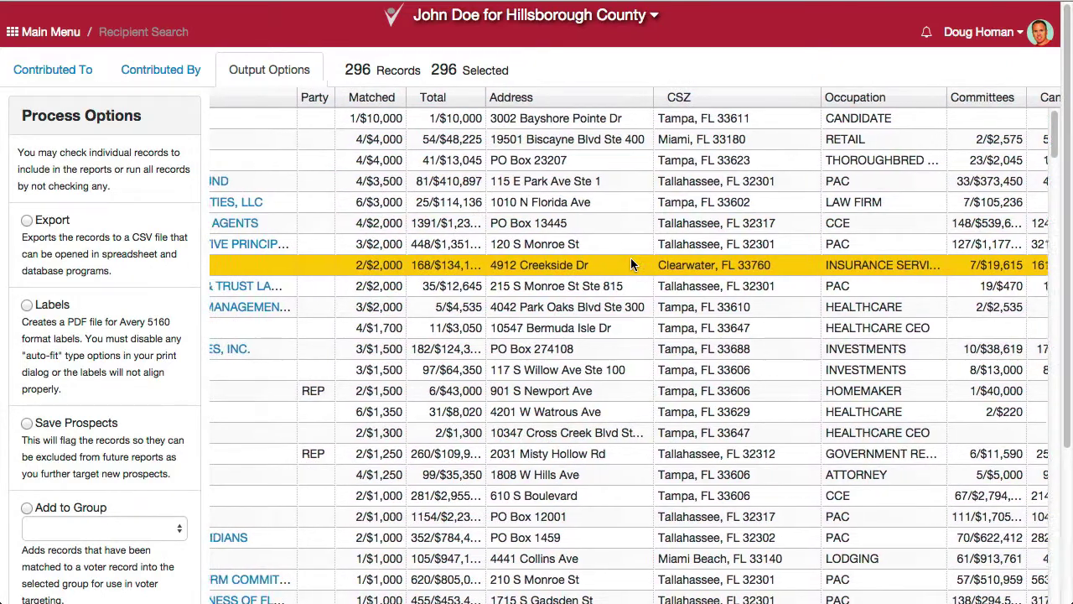
{"action": "scroll", "coordinate": [632, 264], "scroll_direction": "left", "scroll_amount": 6}
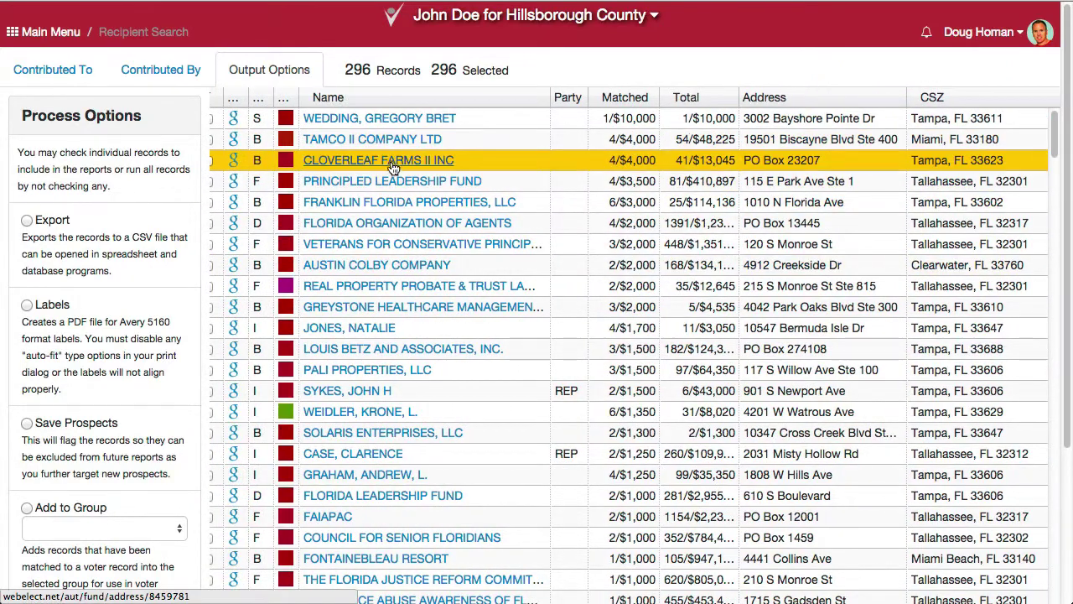
{"action": "scroll", "coordinate": [392, 167], "scroll_direction": "left", "scroll_amount": 1}
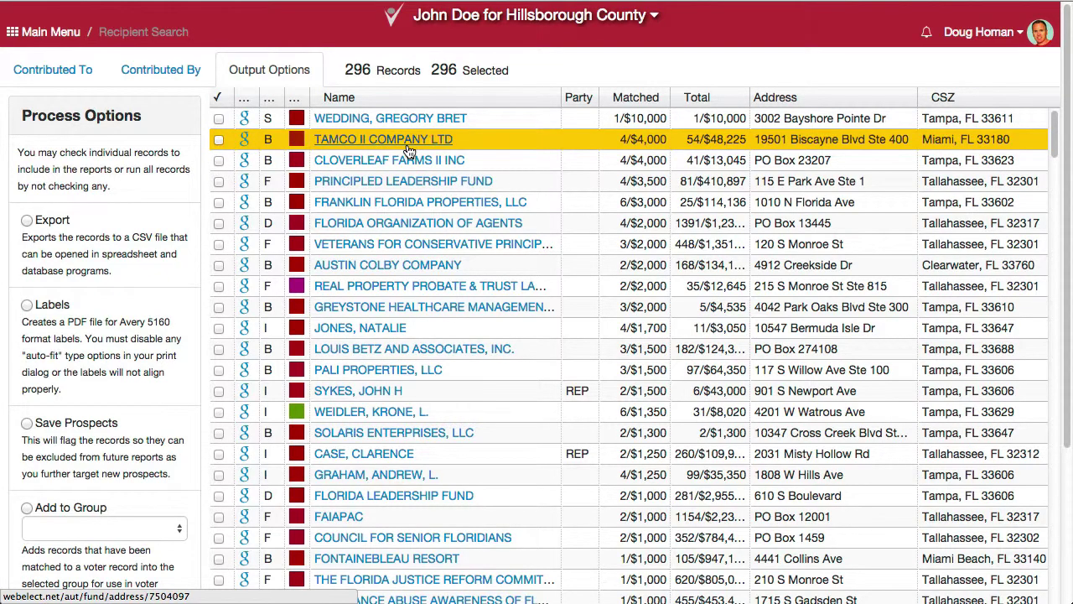
Step: View the contribution details of the individual contributor with the 4/$1,700 matched amount, and close them
{"action": "left_click", "coordinate": [394, 329]}
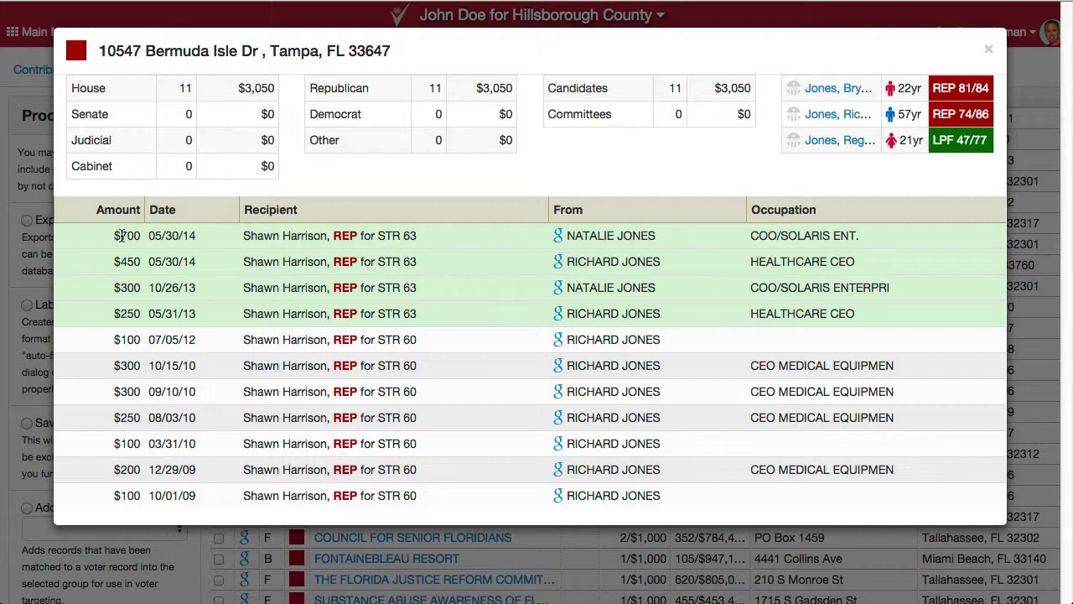
{"action": "left_click", "coordinate": [988, 51]}
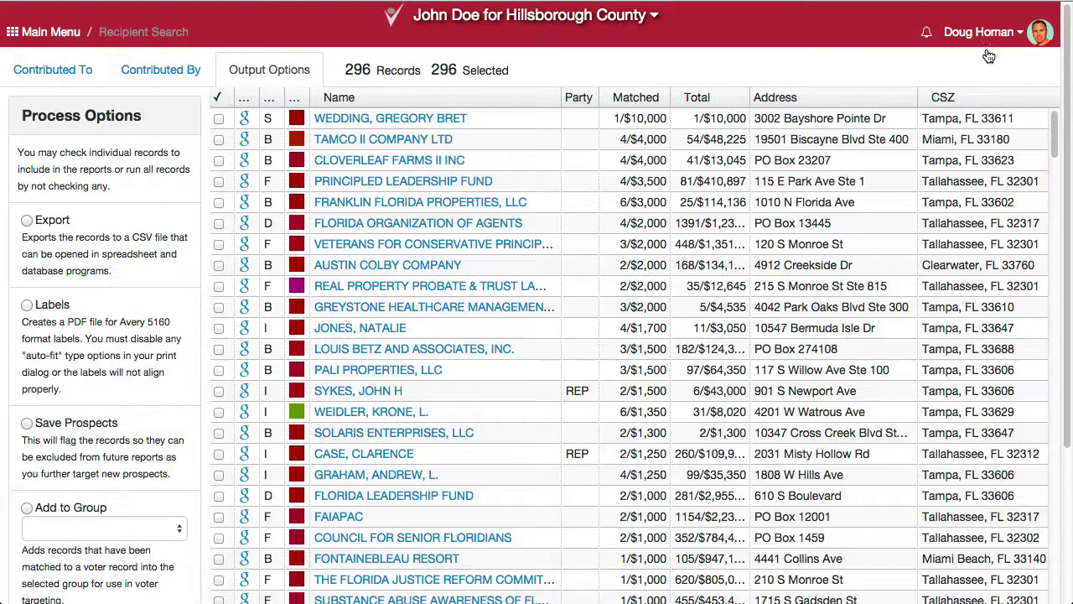
{"action": "scroll", "coordinate": [834, 308], "scroll_direction": "down", "scroll_amount": 1}
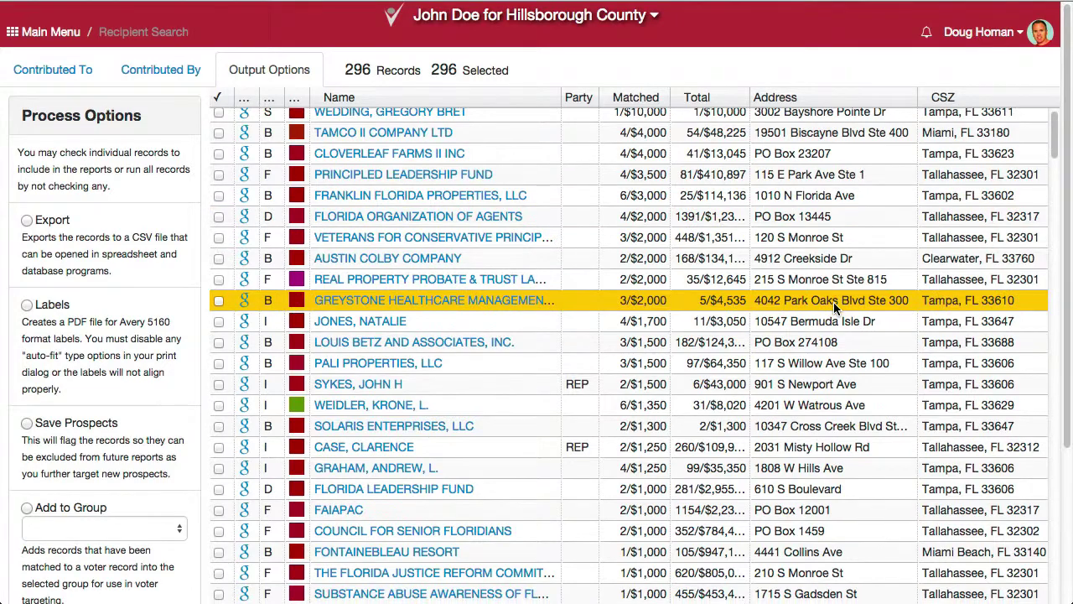
{"action": "scroll", "coordinate": [833, 302], "scroll_direction": "down", "scroll_amount": 3}
{"action": "scroll", "coordinate": [835, 303], "scroll_direction": "up", "scroll_amount": 3}
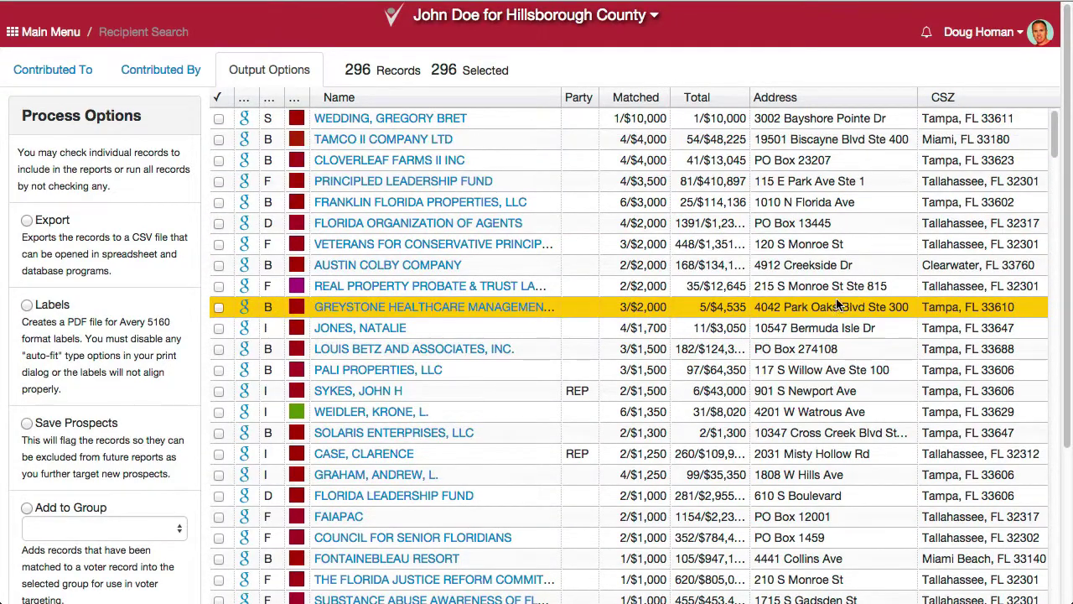
Step: Sort the contributor records by REP contributions in descending order and return to the Name column
{"action": "scroll", "coordinate": [890, 196], "scroll_direction": "right", "scroll_amount": 5}
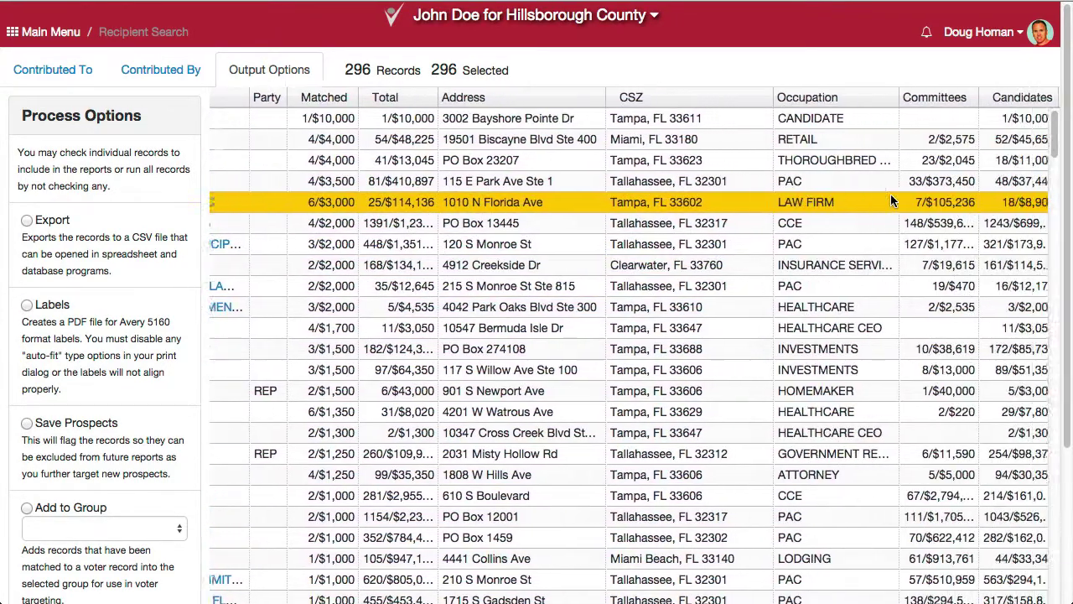
{"action": "scroll", "coordinate": [891, 200], "scroll_direction": "right", "scroll_amount": 4}
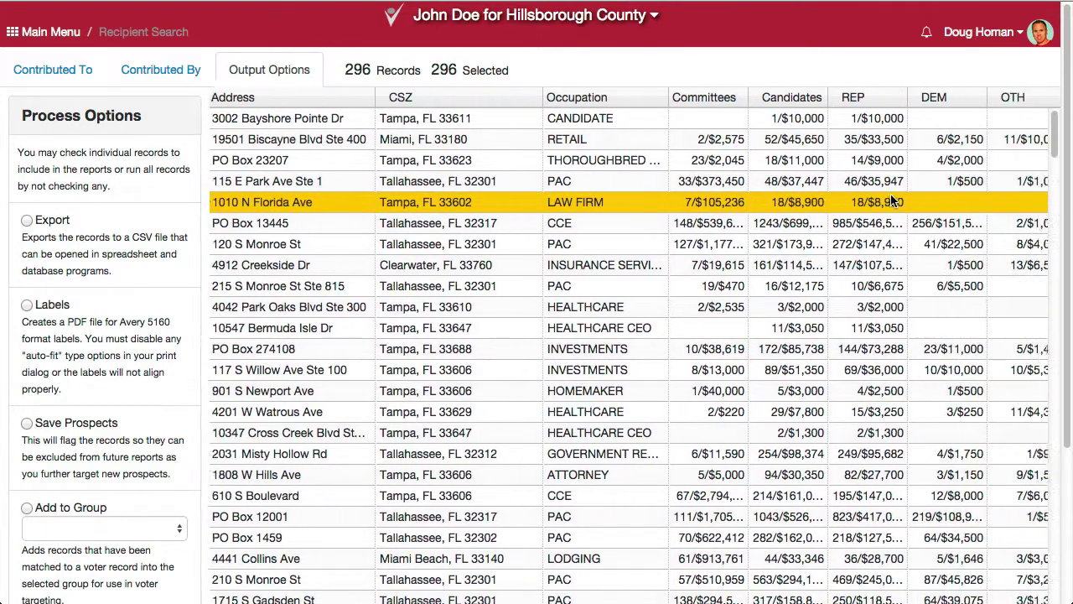
{"action": "scroll", "coordinate": [890, 200], "scroll_direction": "right", "scroll_amount": 3}
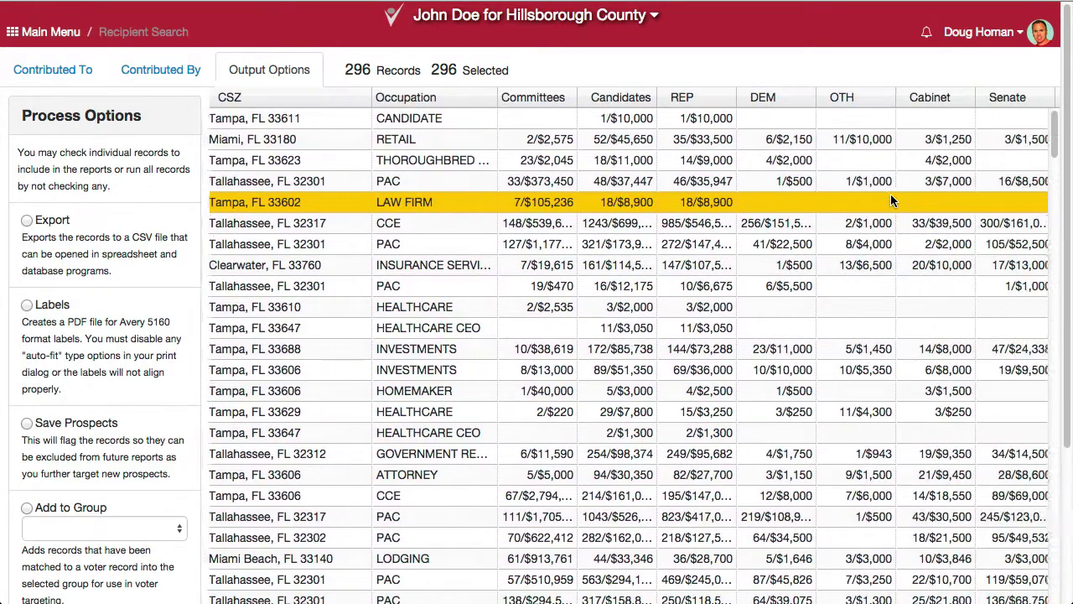
{"action": "scroll", "coordinate": [891, 200], "scroll_direction": "right", "scroll_amount": 3}
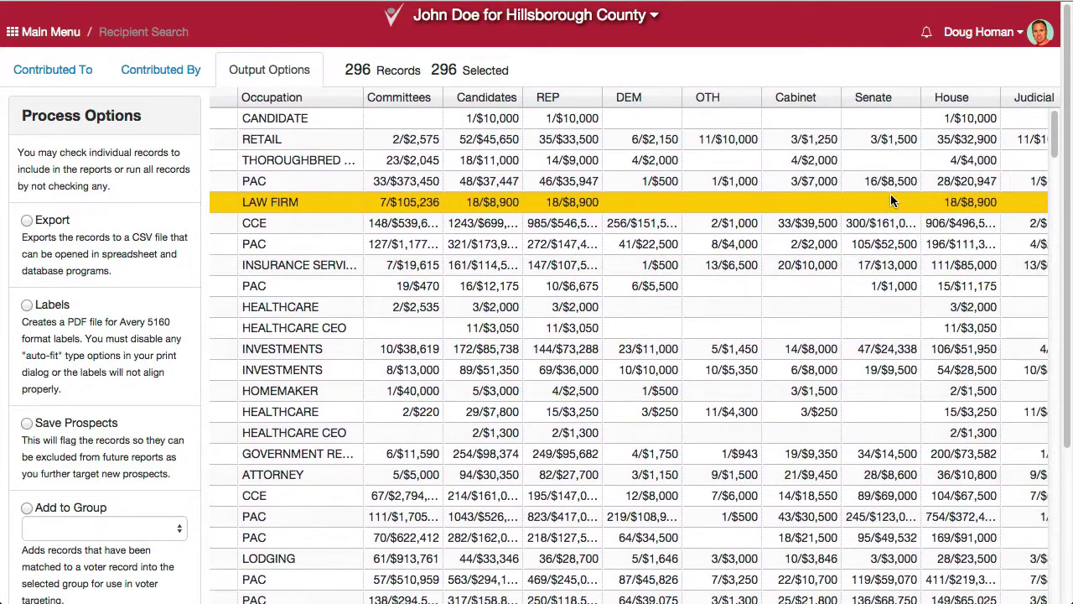
{"action": "scroll", "coordinate": [890, 194], "scroll_direction": "right", "scroll_amount": 1}
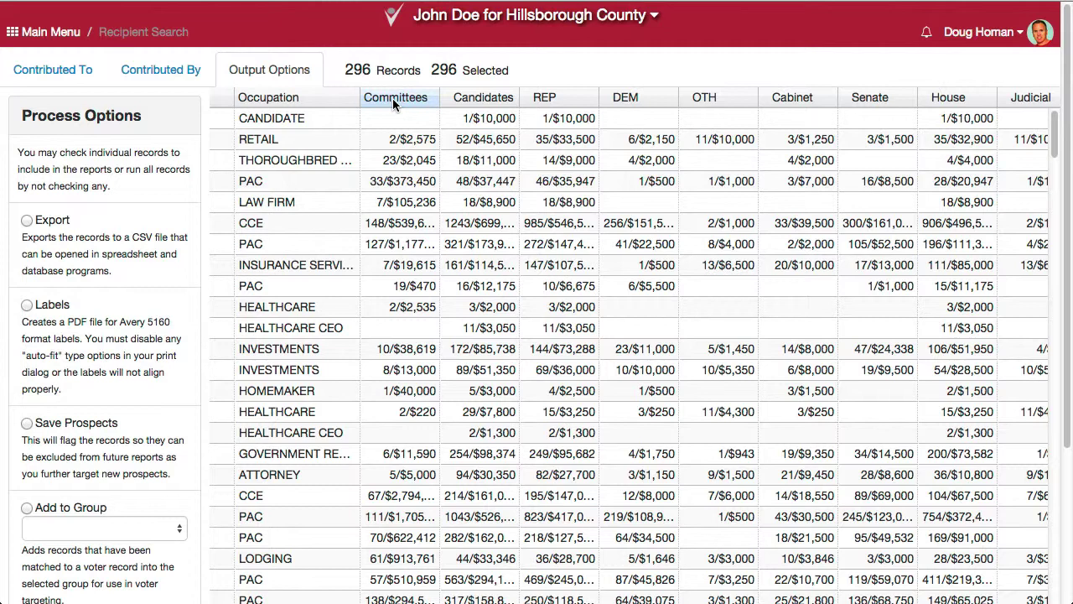
{"action": "left_click", "coordinate": [581, 96]}
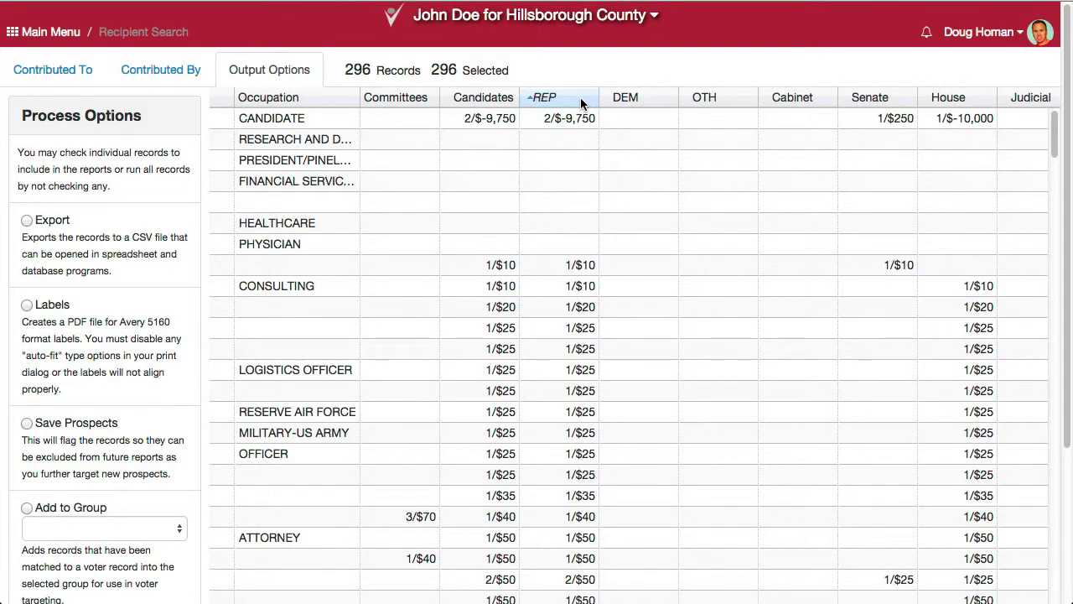
{"action": "left_click", "coordinate": [580, 97]}
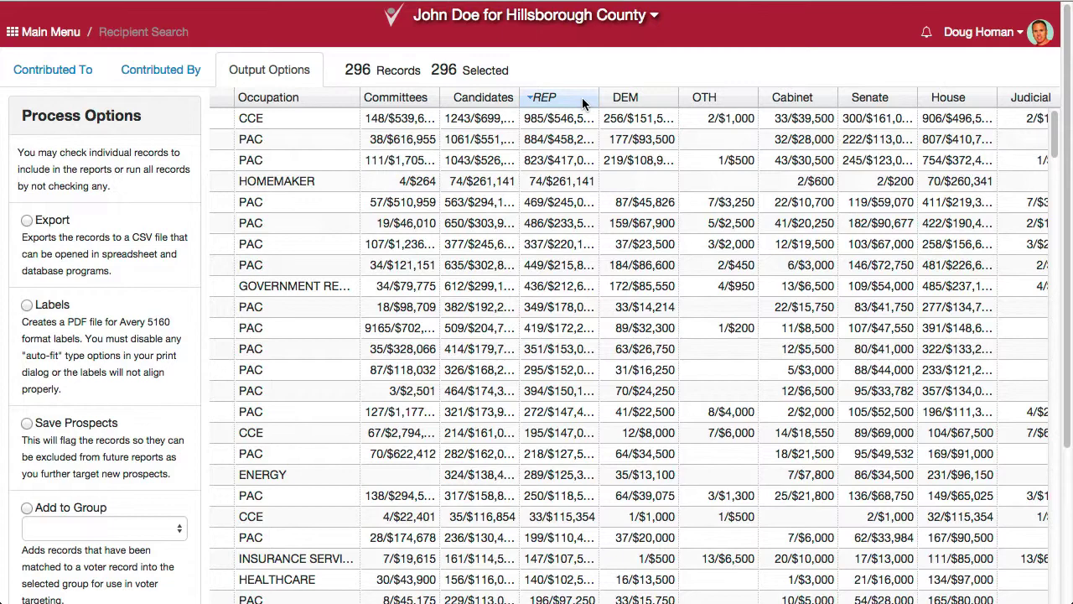
{"action": "scroll", "coordinate": [346, 176], "scroll_direction": "left", "scroll_amount": 2}
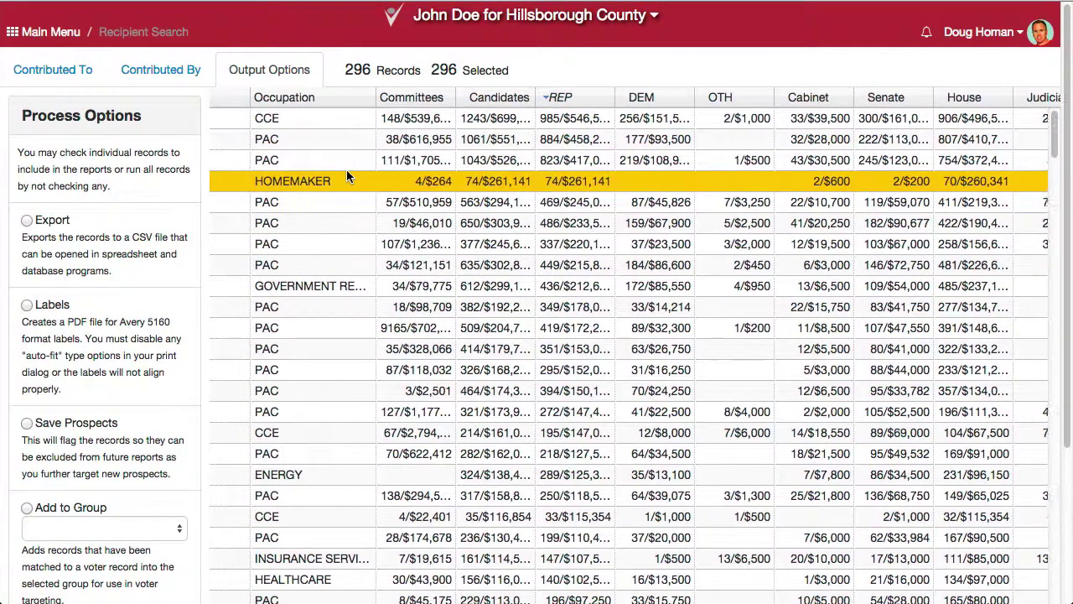
{"action": "scroll", "coordinate": [346, 172], "scroll_direction": "left", "scroll_amount": 10}
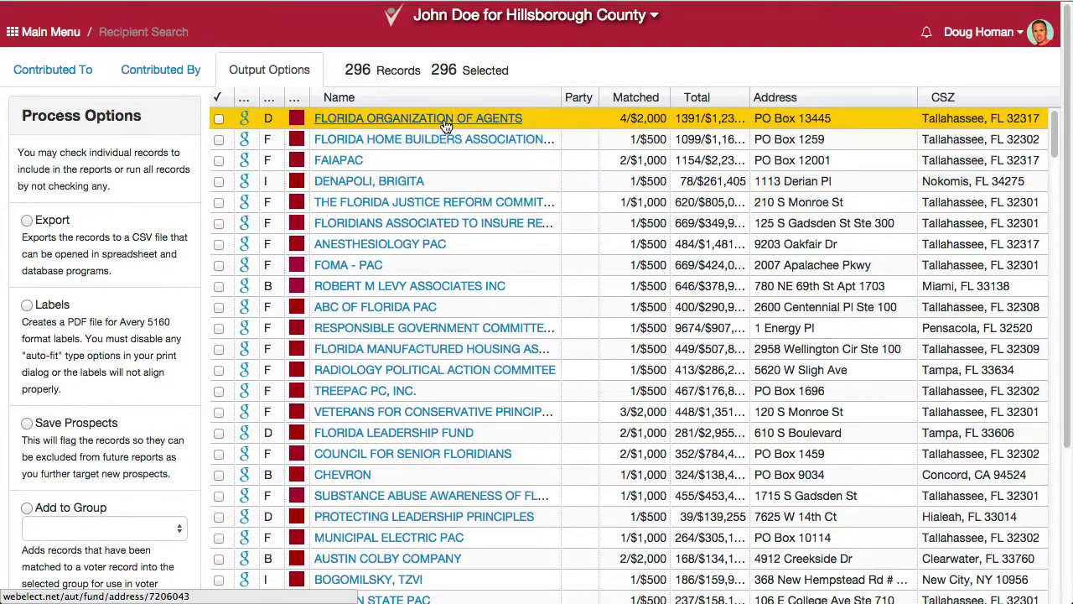